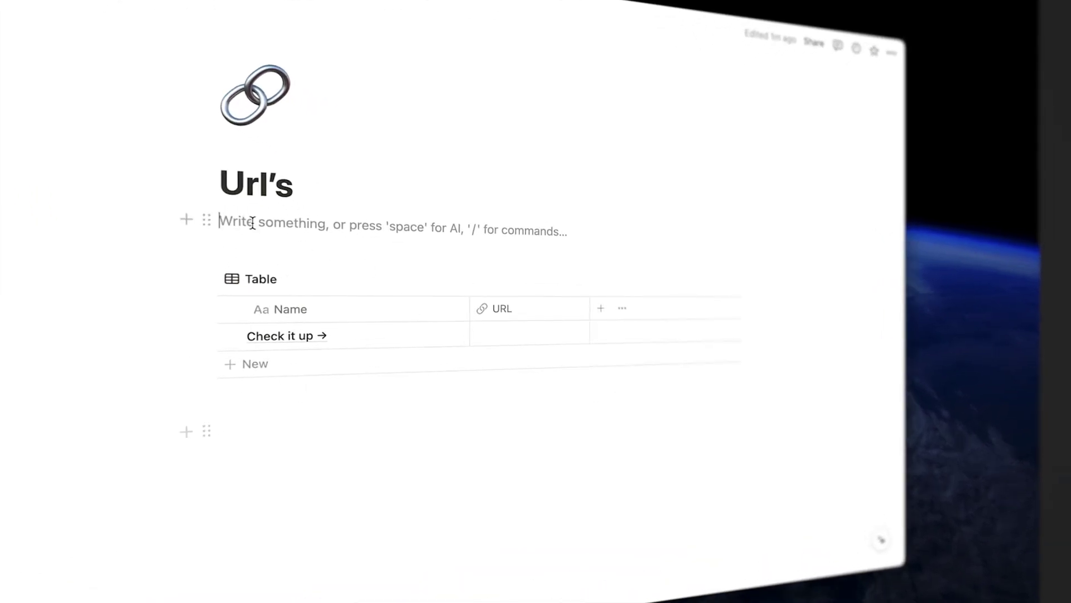
# Step: Paste the YouTube channel link as a mention and hide the full URL in the URL column
pyautogui.write('https://www.youtube.com/@heyvadim/videos')
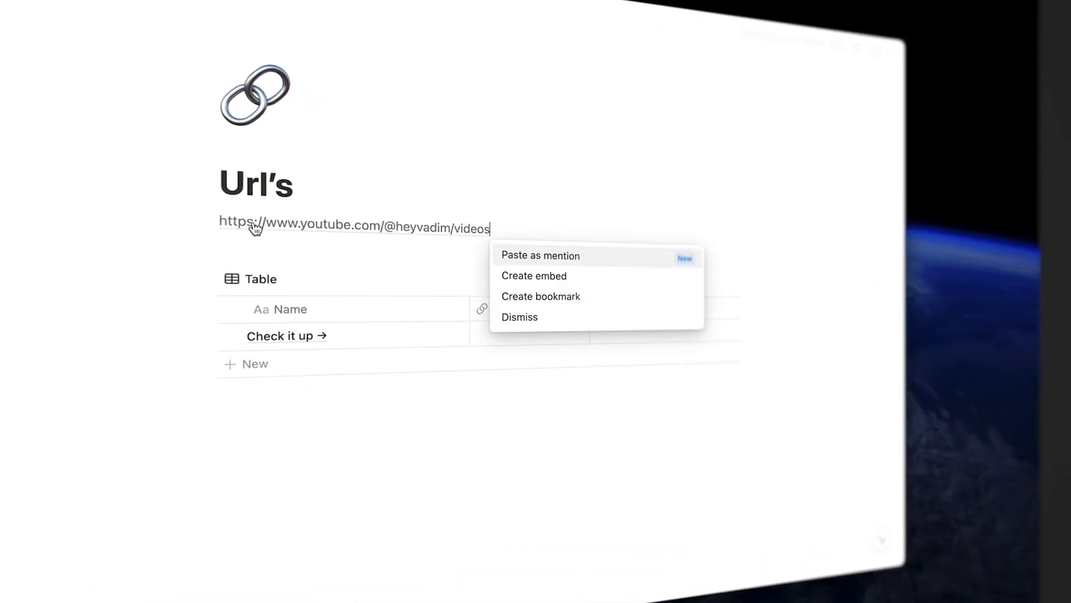
pyautogui.click(555, 258)
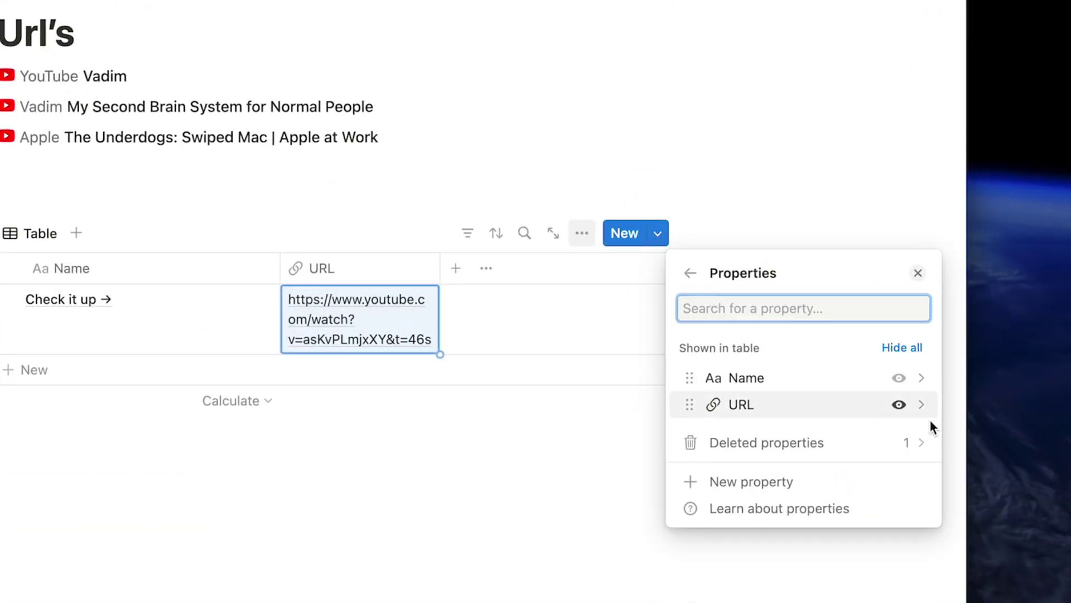
pyautogui.click(915, 398)
pyautogui.click(903, 366)
pyautogui.press('Escape')
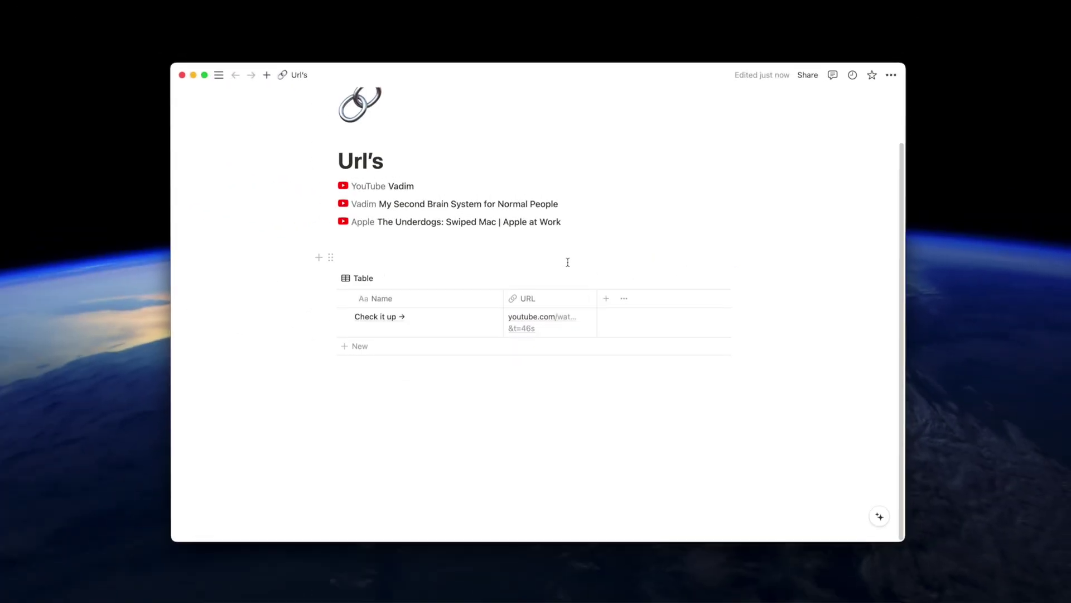
# Step: Add a Files & media column holding the YouTube link, renamed 'Apple at Work'
pyautogui.click(606, 298)
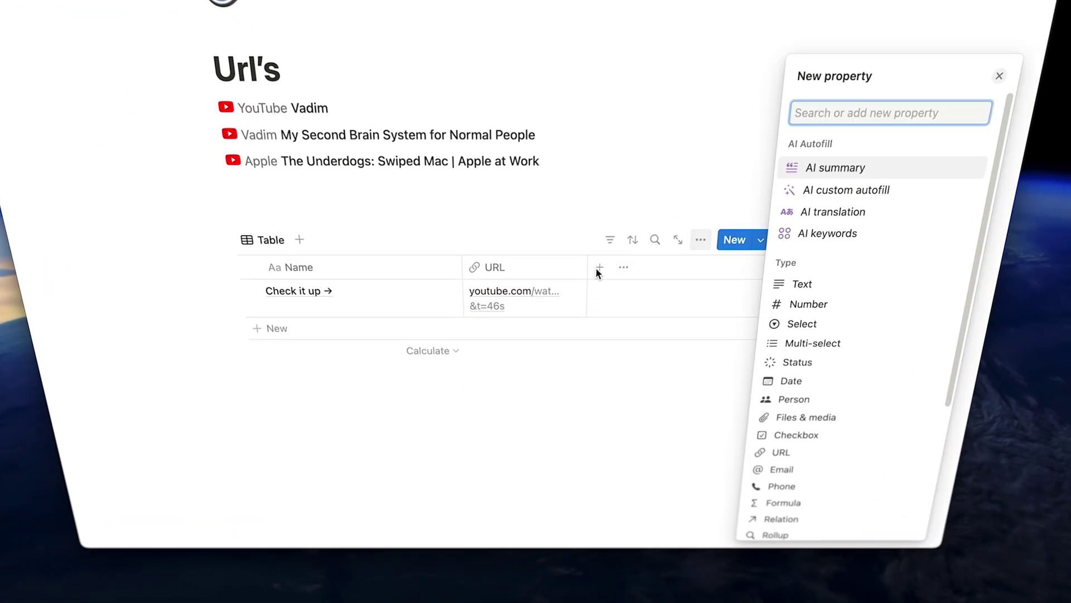
pyautogui.click(811, 417)
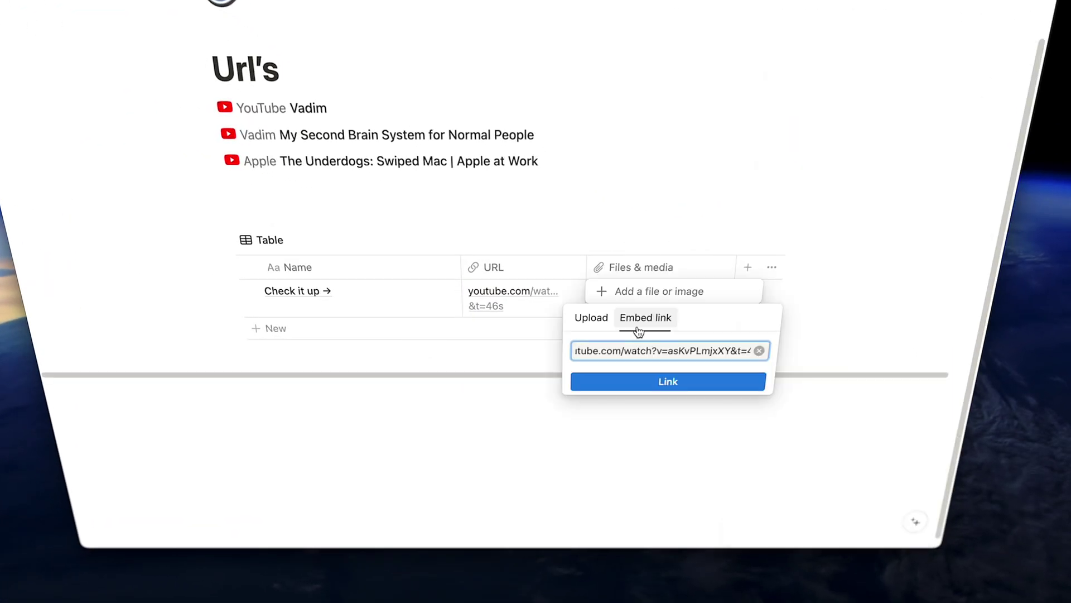
pyautogui.click(667, 381)
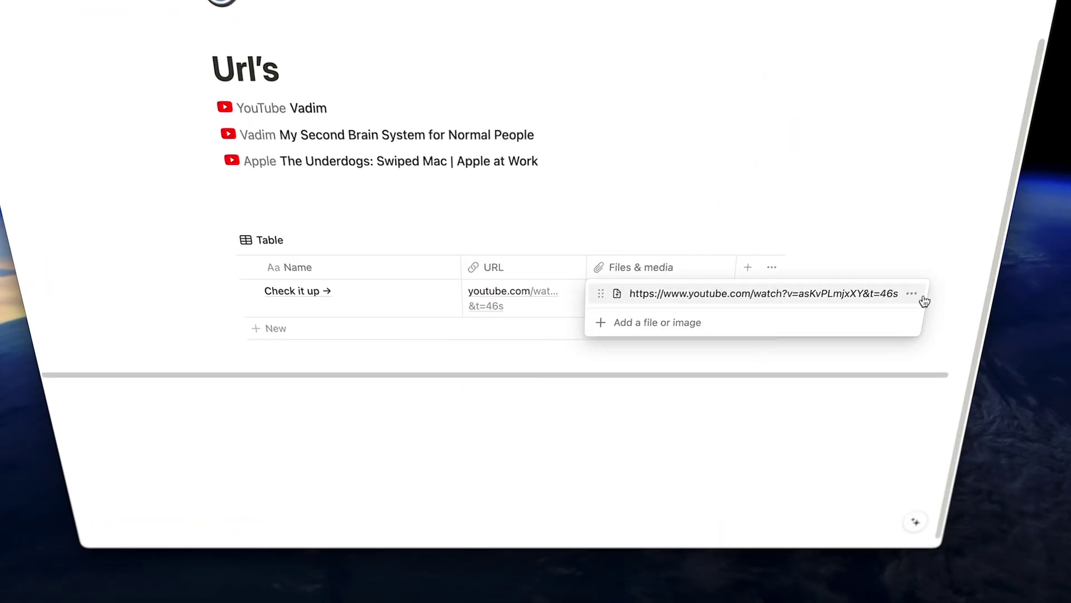
pyautogui.click(860, 353)
pyautogui.write('Apple at Work')
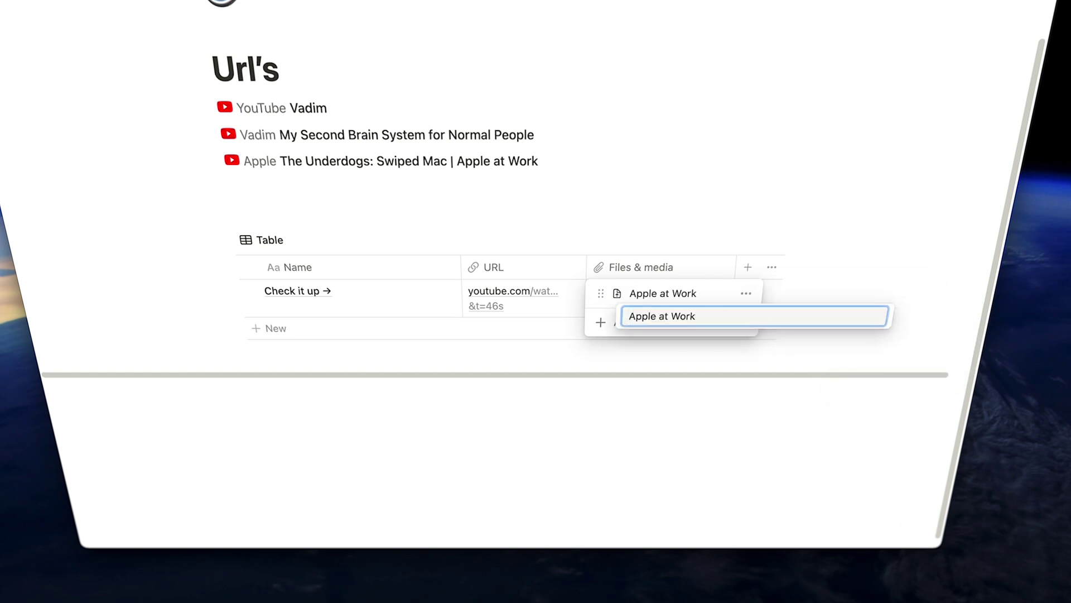
pyautogui.press('Return')
pyautogui.press('Escape')
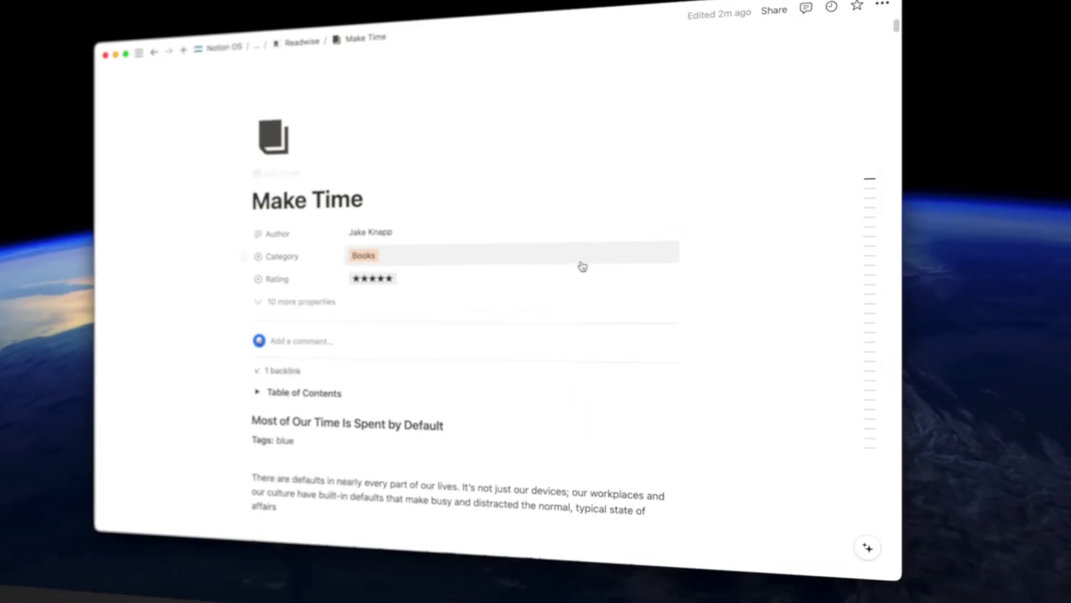
pyautogui.moveTo(865, 180)
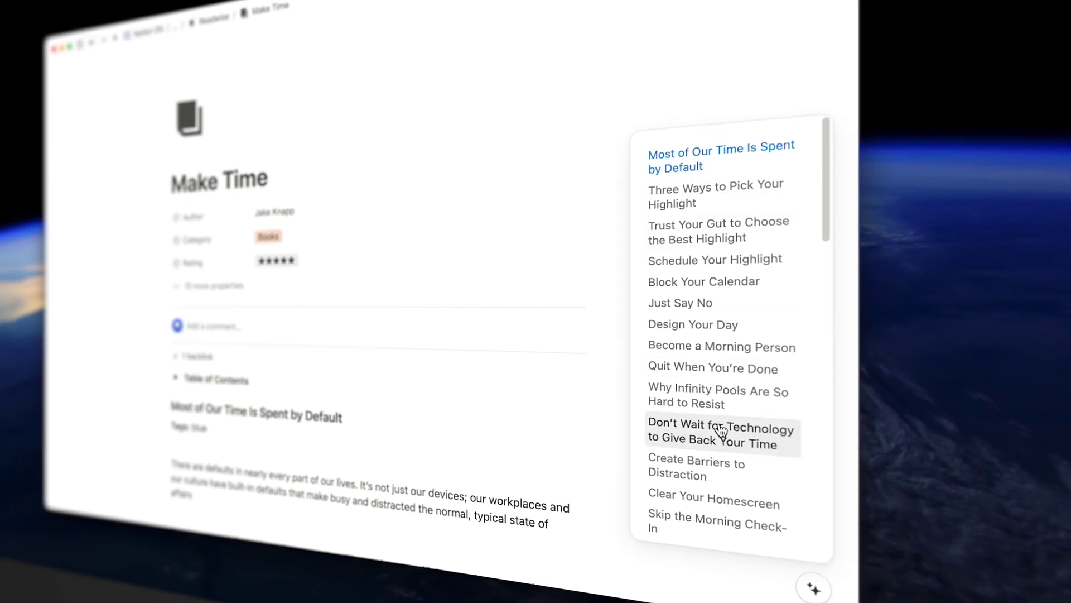
pyautogui.scroll(-1, 713, 490)
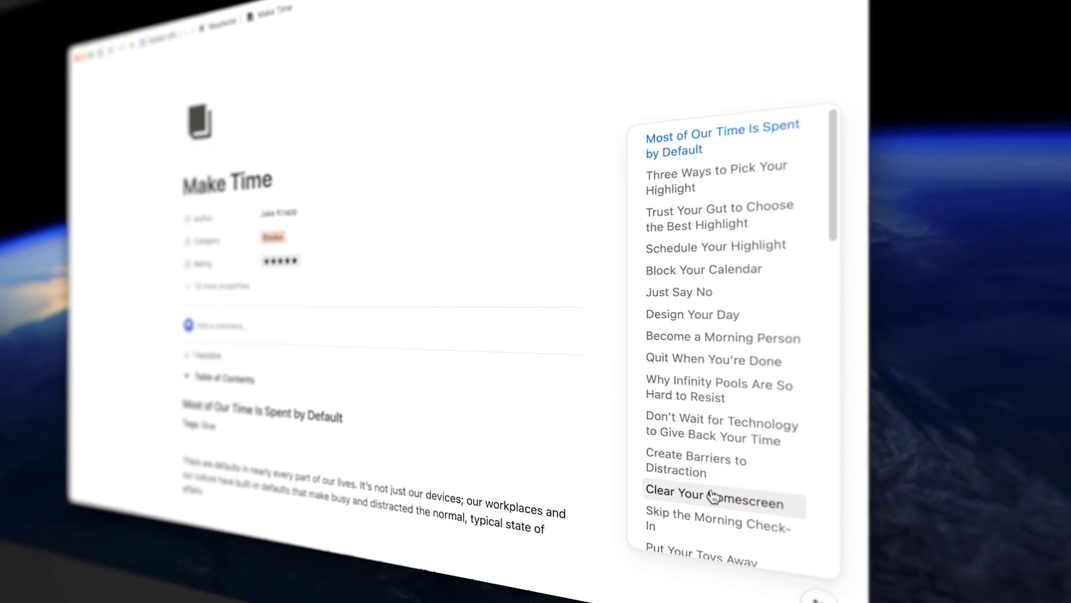
pyautogui.scroll(-1, 712, 519)
pyautogui.scroll(-10, 712, 541)
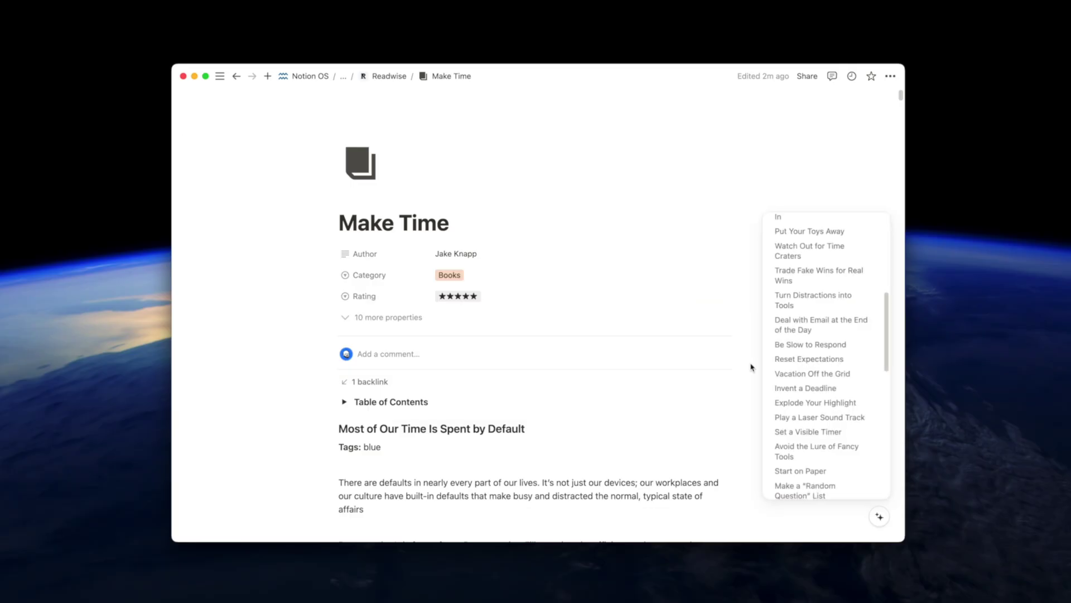
pyautogui.moveTo(208, 232)
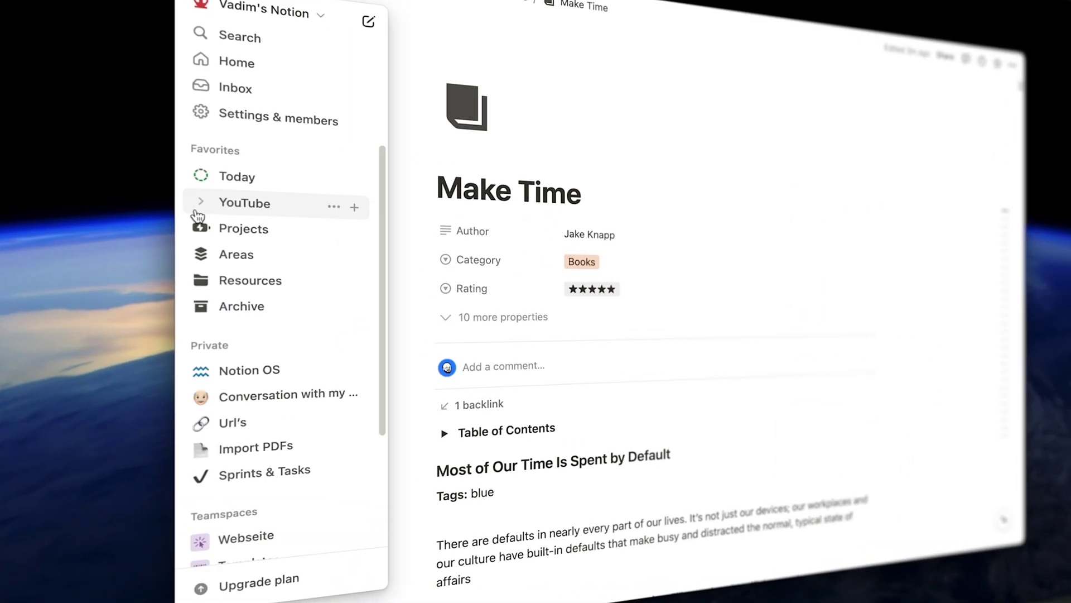
# Step: On the Import PDFs page, import Exercises.pdf with the /pdf command and scroll through its text
pyautogui.click(256, 451)
pyautogui.click(397, 264)
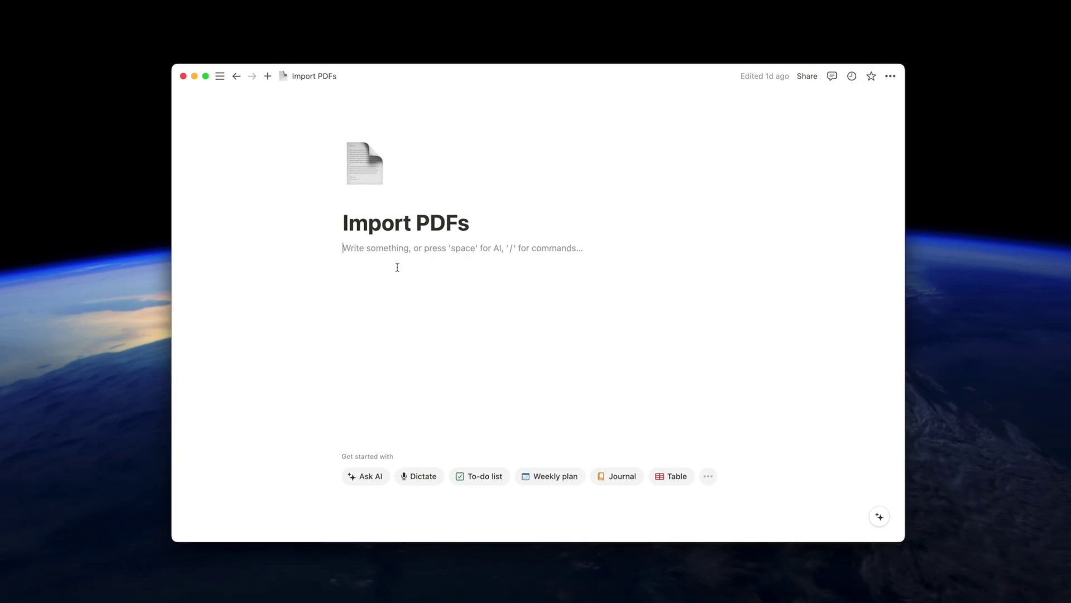
pyautogui.write('/pd')
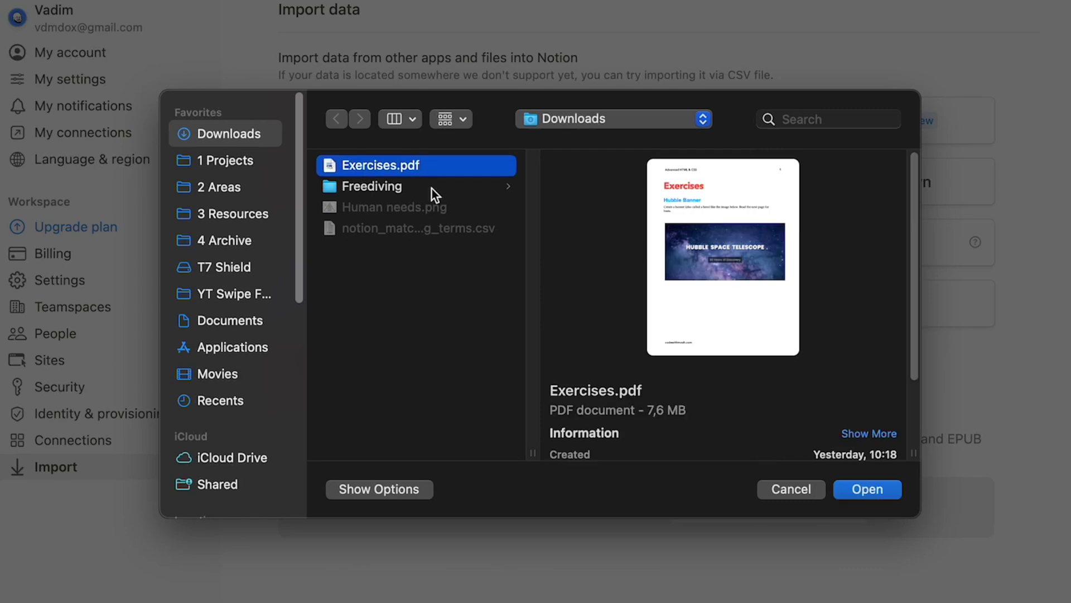
pyautogui.click(845, 478)
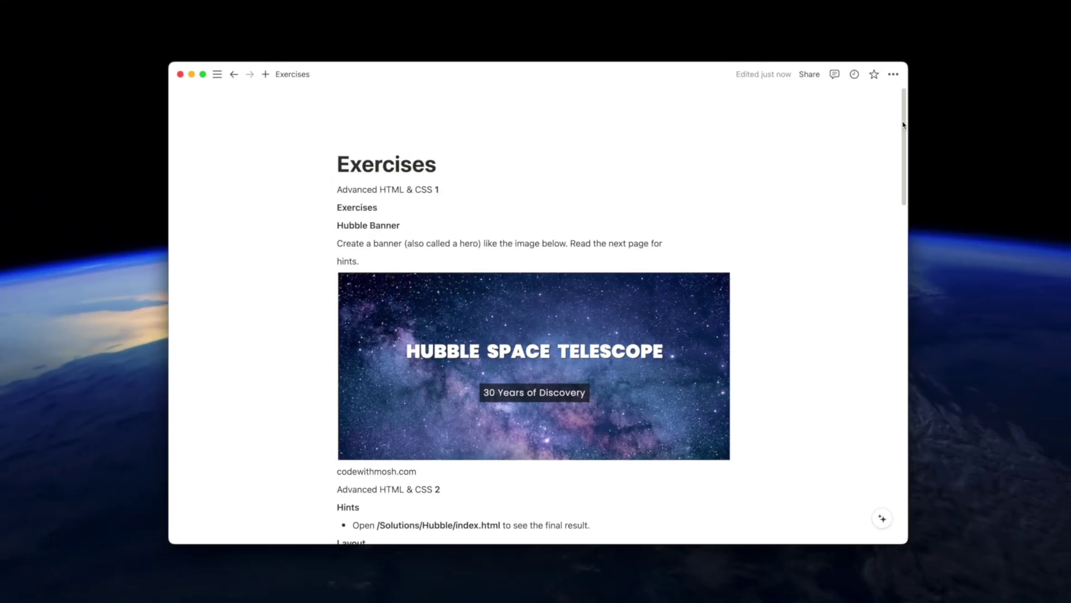
pyautogui.scroll(-20, 882, 399)
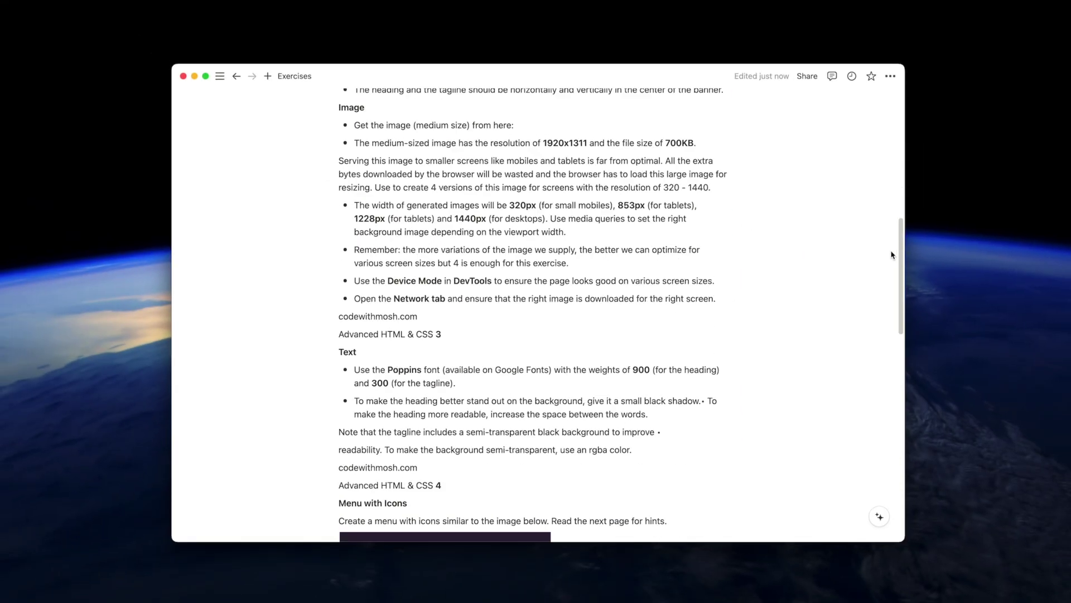
pyautogui.scroll(-5, 881, 399)
pyautogui.scroll(-3, 498, 396)
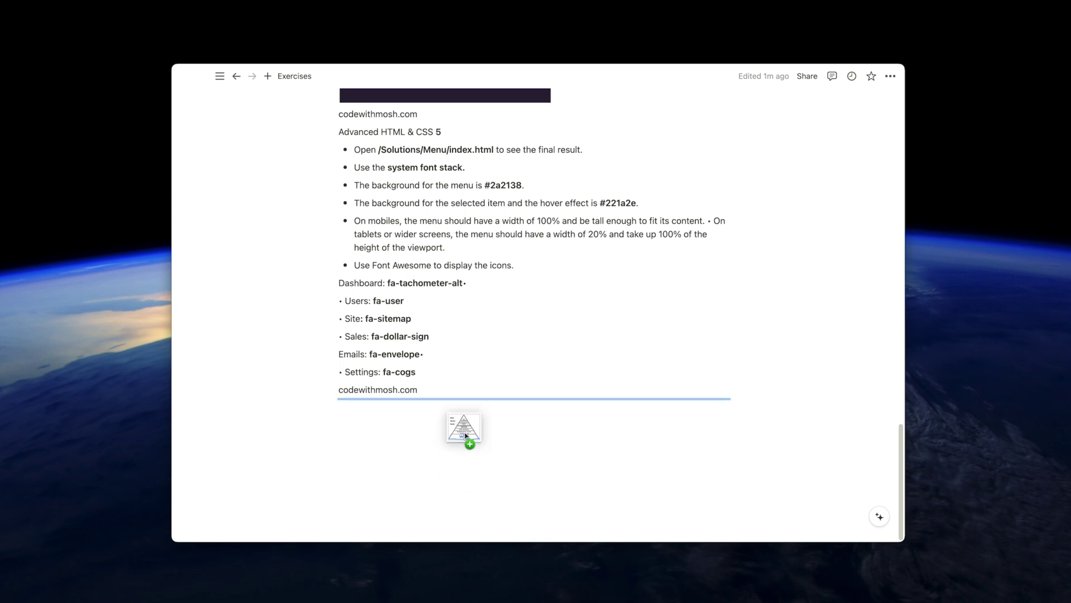
# Step: Place the pyramid image under codewithmosh.com and drag its top crop edge down to the WiFi band
pyautogui.moveTo(467, 462); pyautogui.dragTo(468, 461)
pyautogui.scroll(-8, 556, 423)
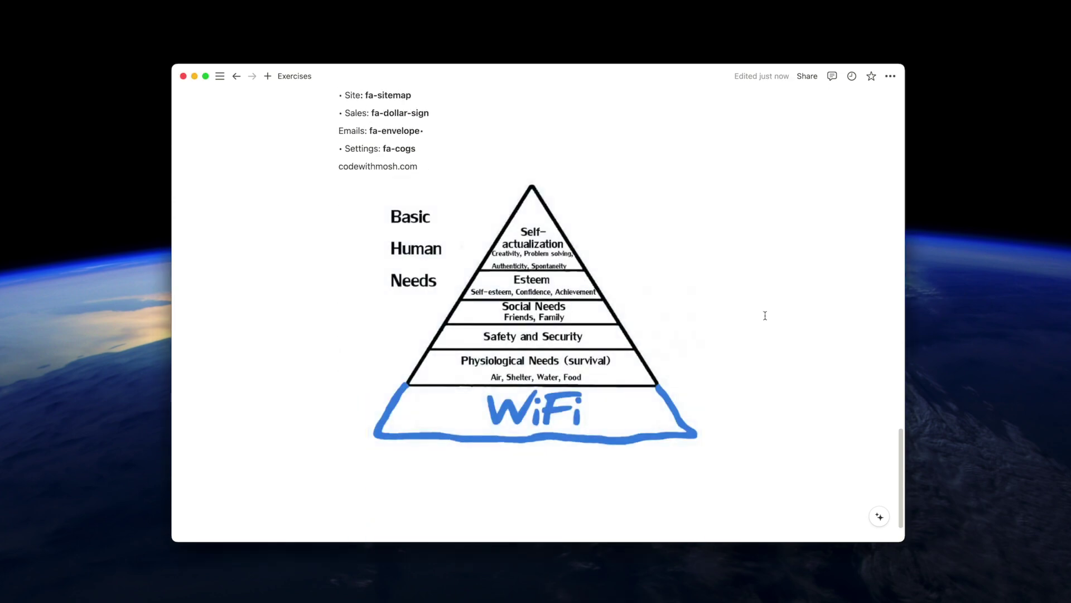
pyautogui.click(661, 187)
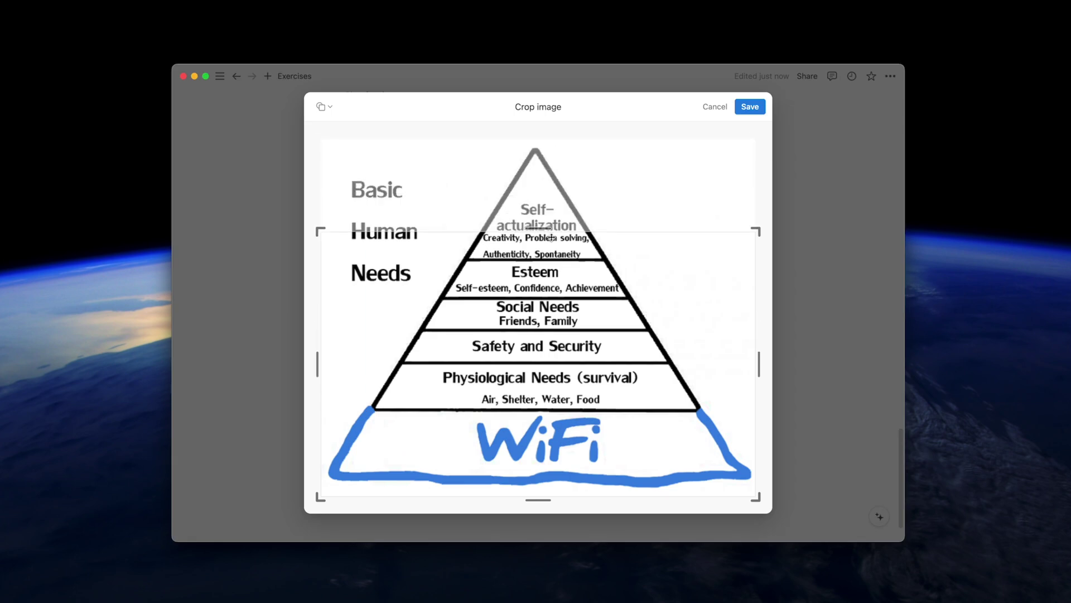
pyautogui.moveTo(551, 238); pyautogui.dragTo(563, 402)
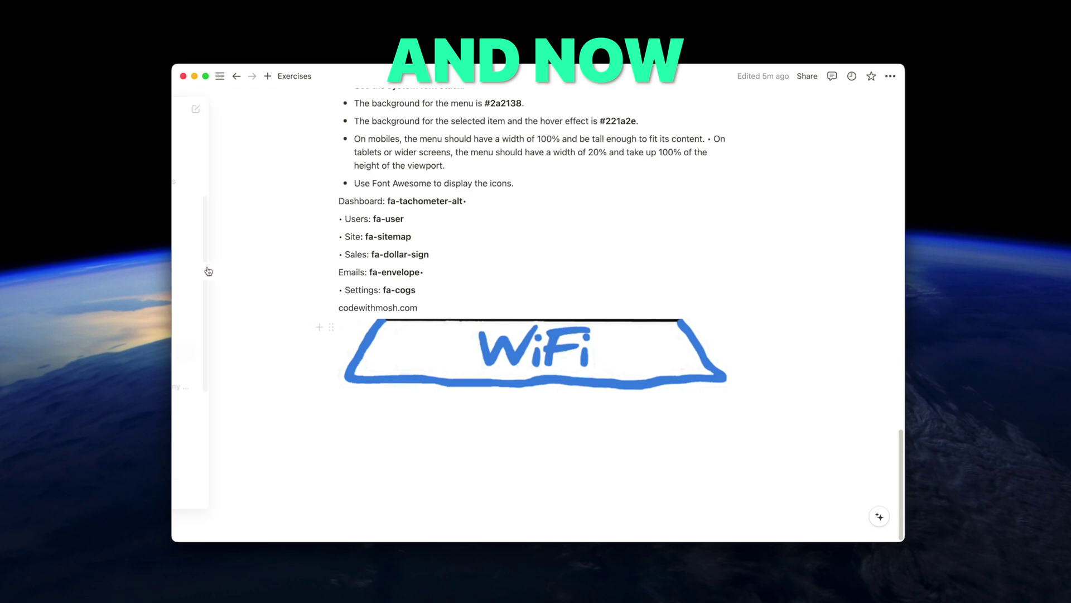
# Step: Turn the Sprints & Tasks table into a task database from its view settings
pyautogui.moveTo(208, 271)
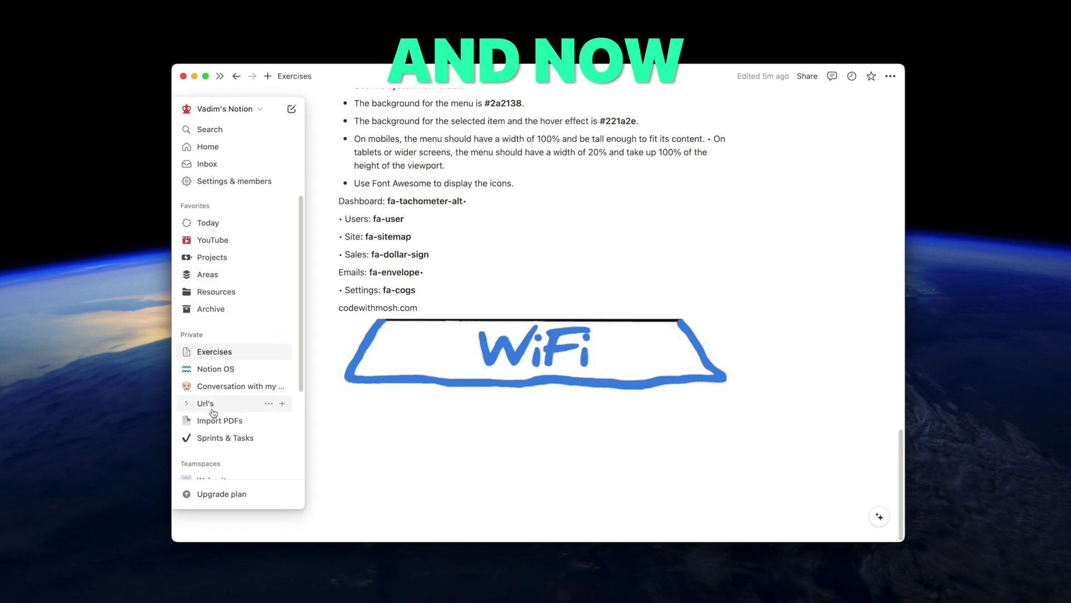
pyautogui.click(216, 438)
pyautogui.click(669, 266)
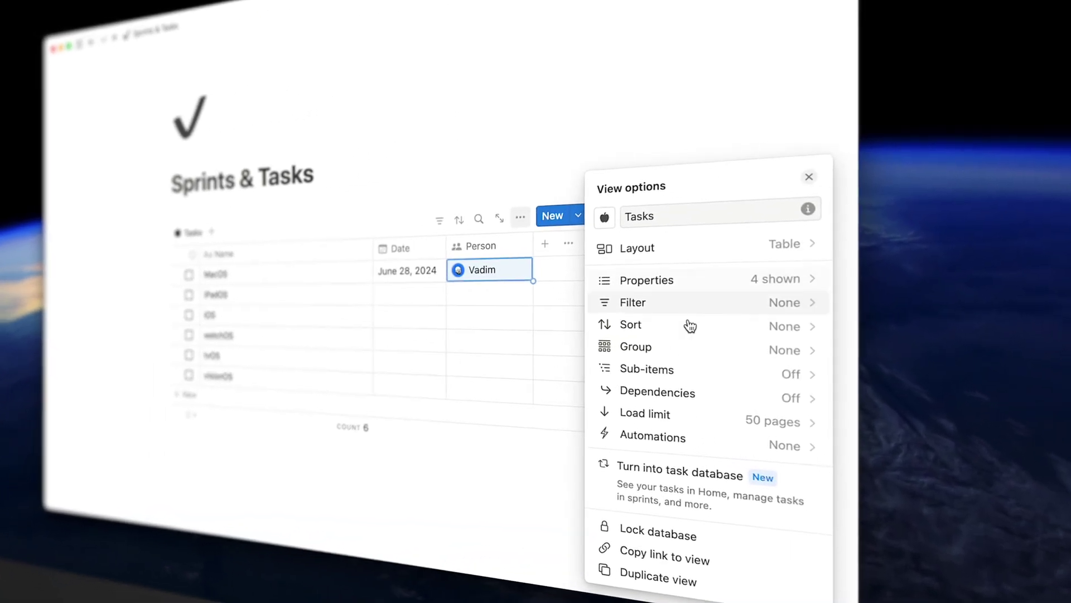
pyautogui.click(688, 494)
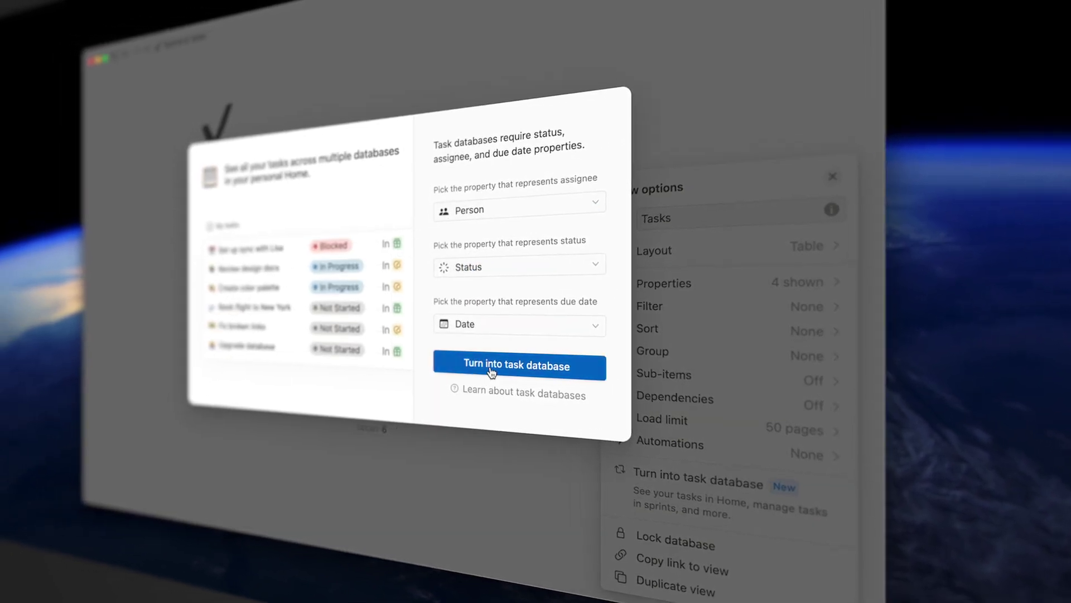
pyautogui.click(468, 366)
pyautogui.press('Escape')
# Step: Go to Home and scroll down to the MacOS task under My tasks
pyautogui.moveTo(232, 139)
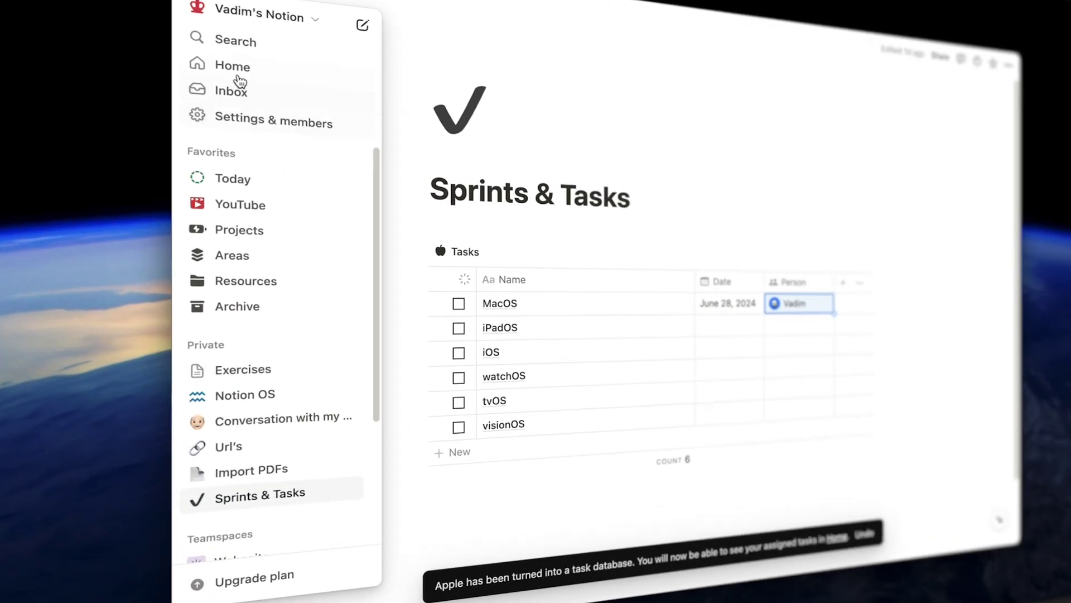
pyautogui.click(239, 67)
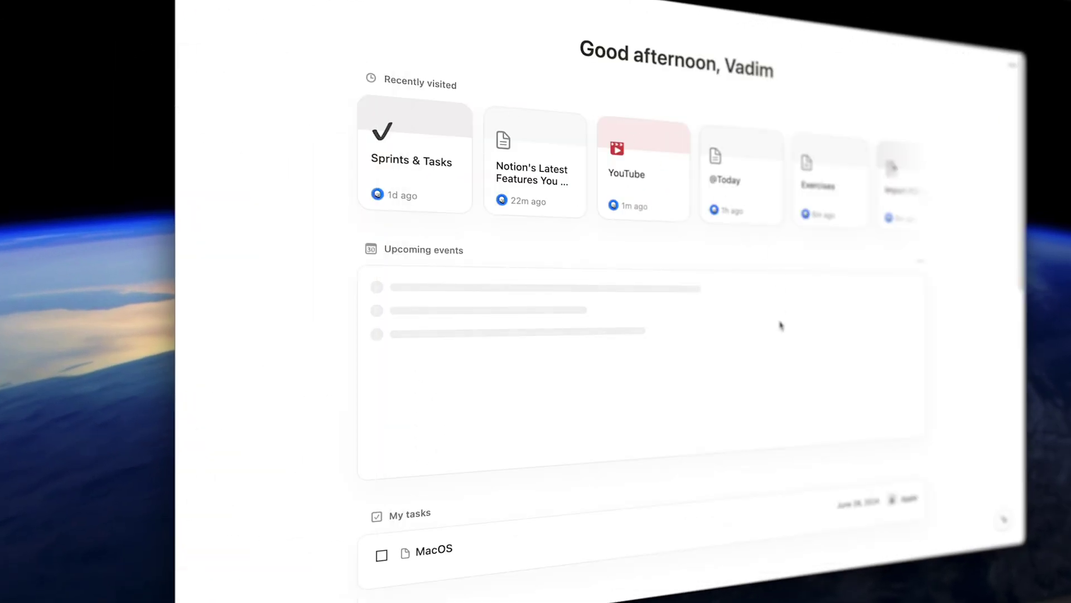
pyautogui.scroll(-3, 778, 331)
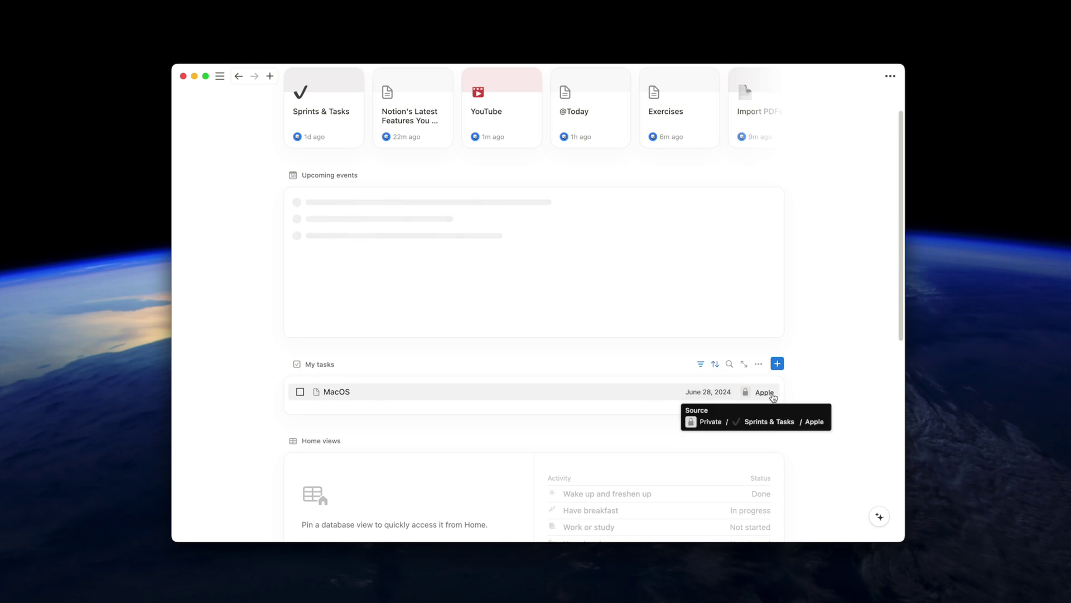
# Step: Turn on sprints for the Sprints & Tasks database, creating the Sprint board
pyautogui.click(765, 393)
pyautogui.click(679, 270)
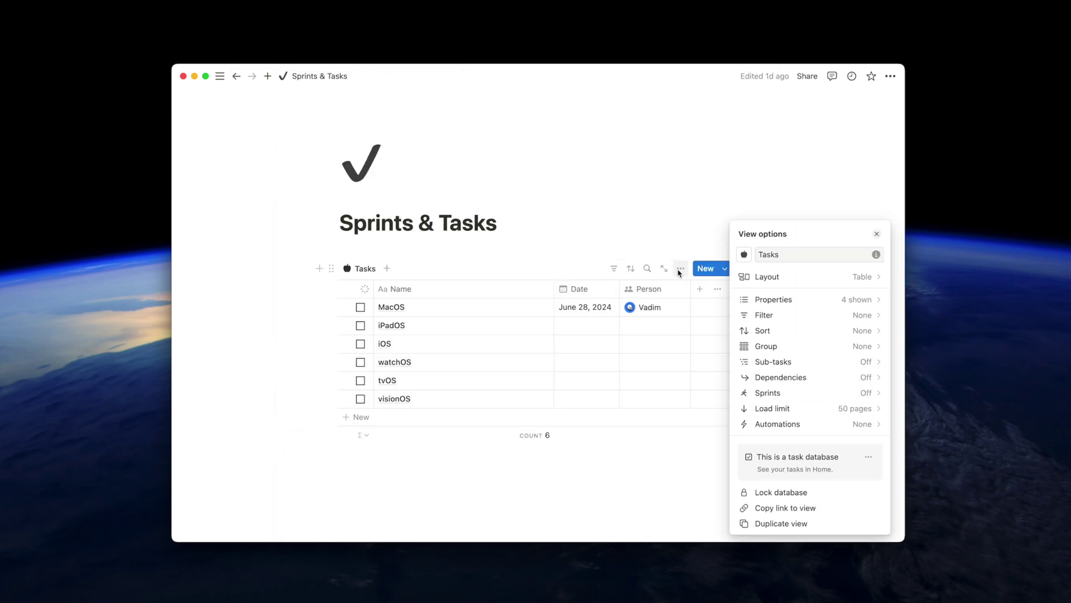
pyautogui.click(804, 398)
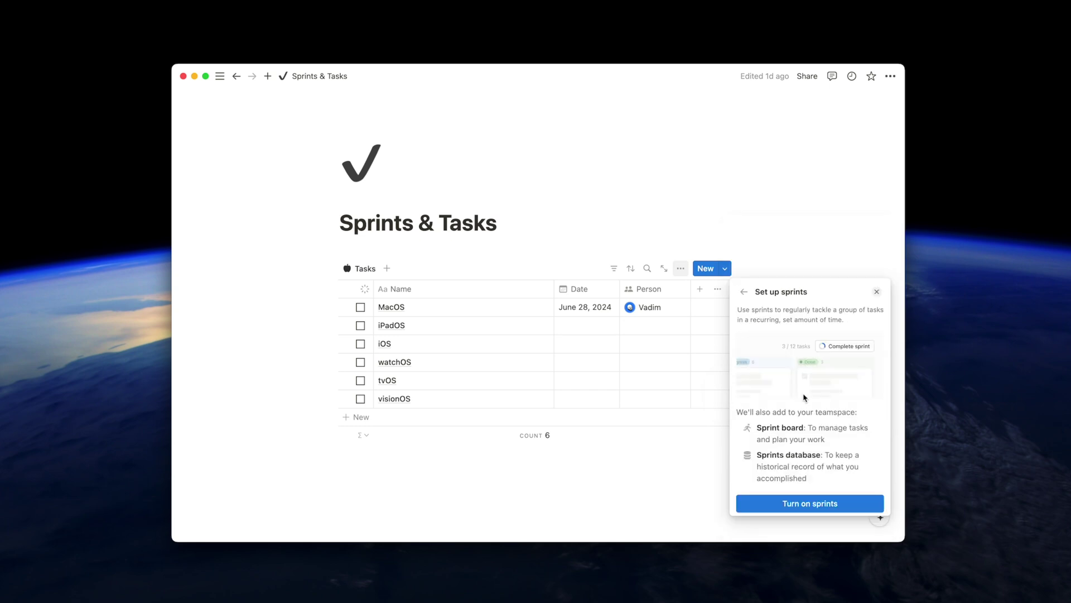
pyautogui.click(809, 503)
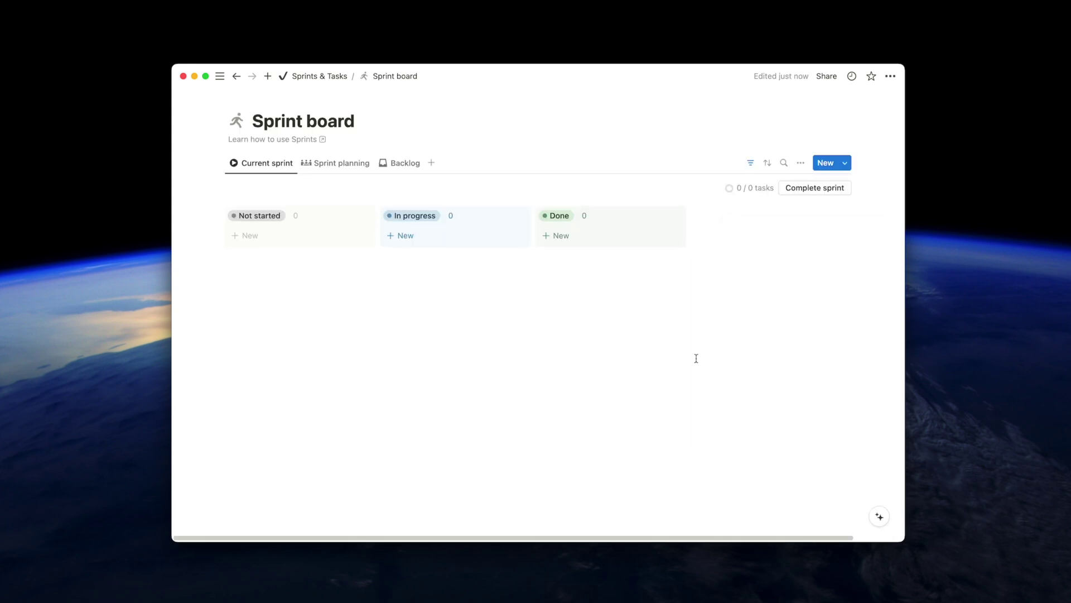
pyautogui.press('super+bracketleft')
# Step: Assign the MacOS task to Sprint 1, check the Sprint board, and return Home
pyautogui.click(650, 306)
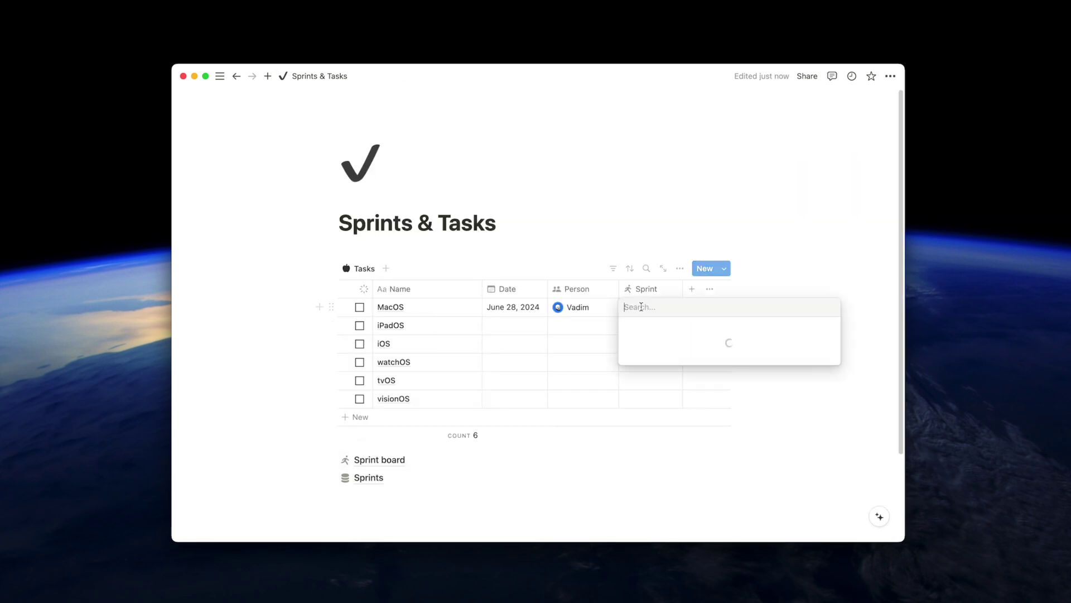
pyautogui.click(727, 342)
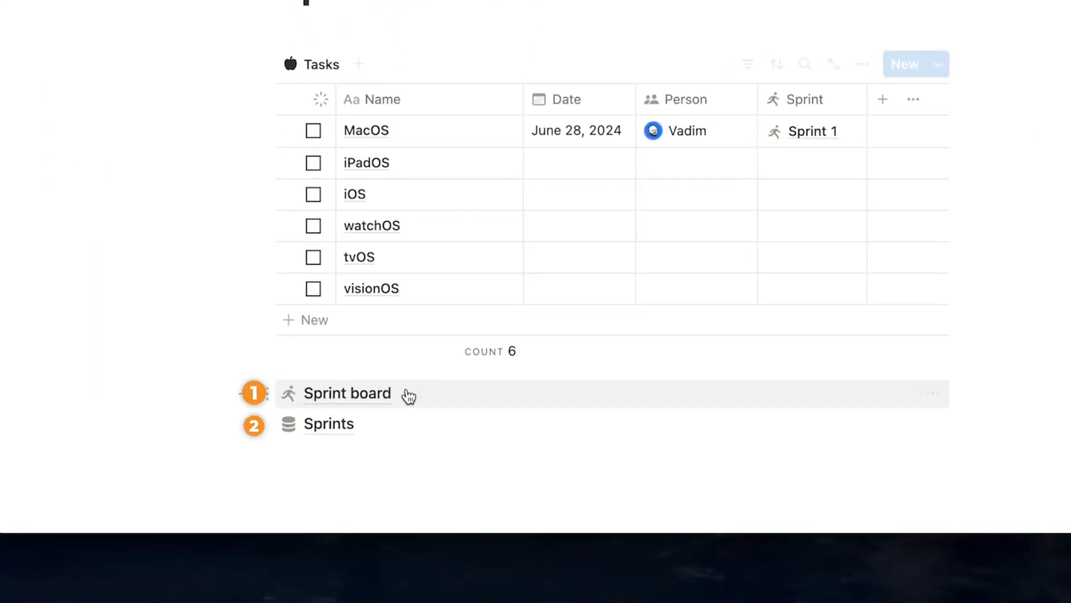
pyautogui.click(332, 395)
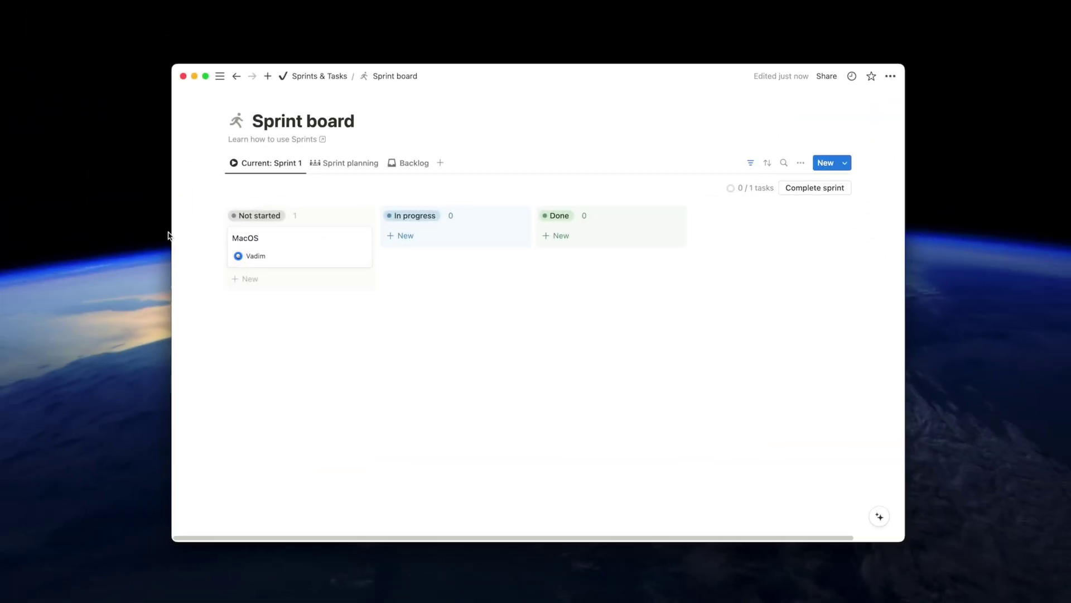
pyautogui.moveTo(203, 206)
pyautogui.click(206, 146)
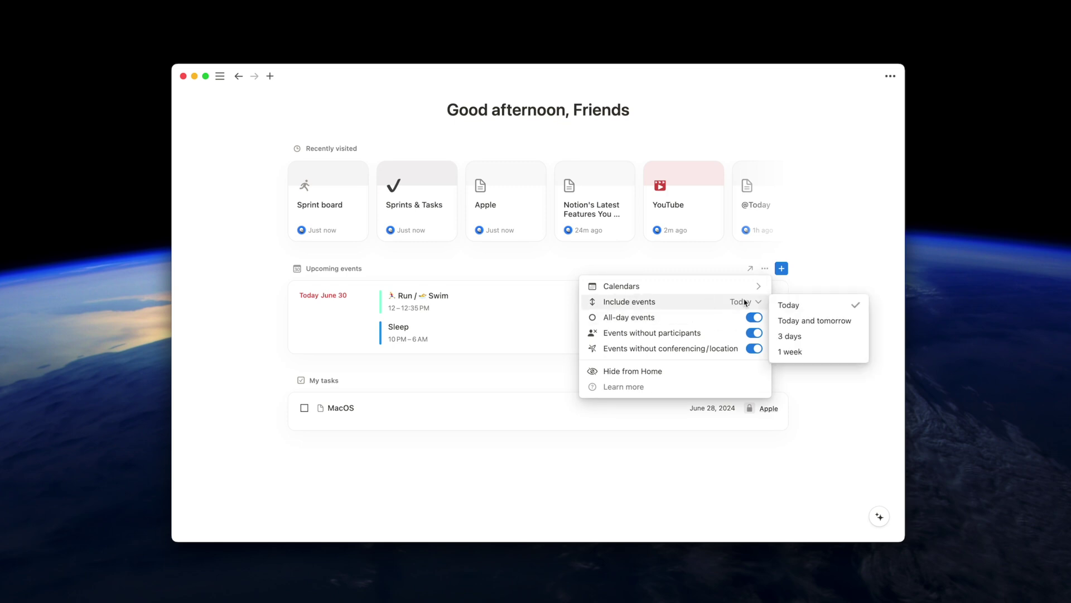
# Step: Show upcoming events for the next 3 days and review which Home widgets can be hidden
pyautogui.click(800, 336)
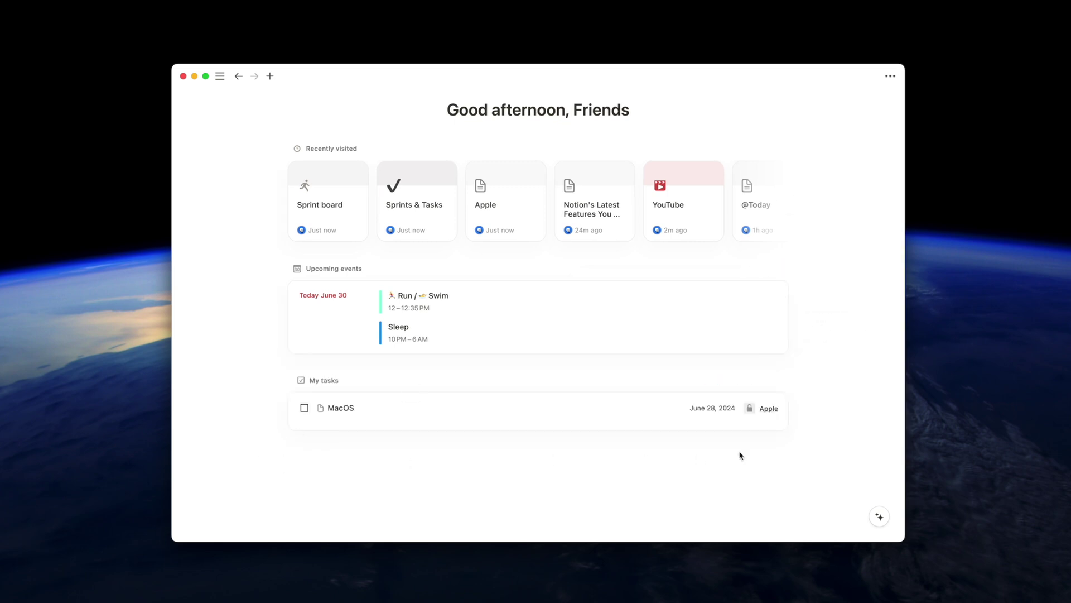
pyautogui.click(892, 78)
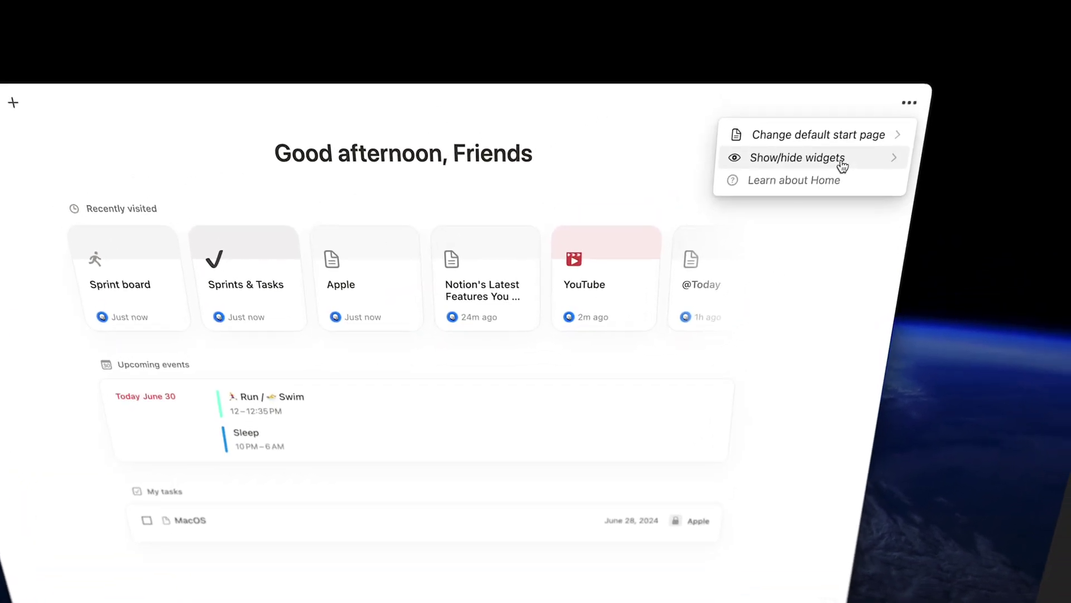
pyautogui.click(843, 120)
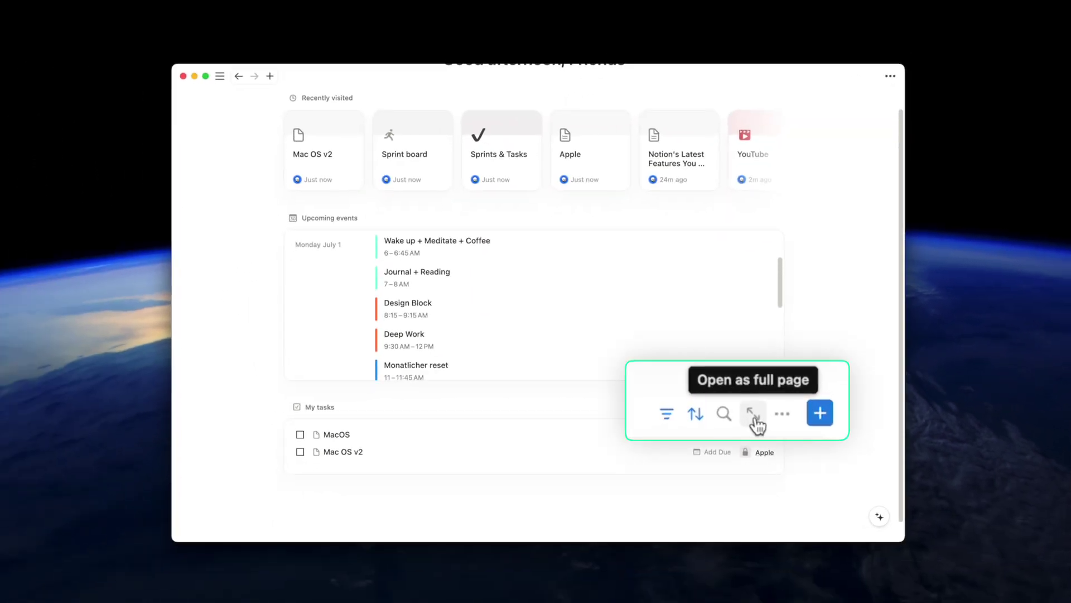
# Step: View My tasks as a full page, return Home, and start a new task from the widget
pyautogui.click(746, 410)
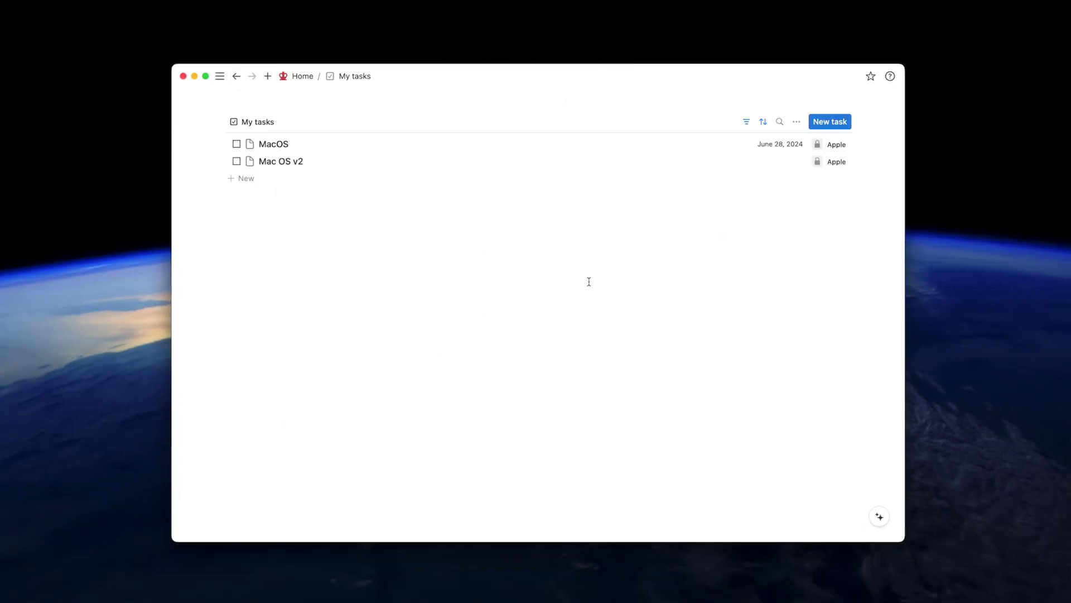
pyautogui.press('super+bracketleft')
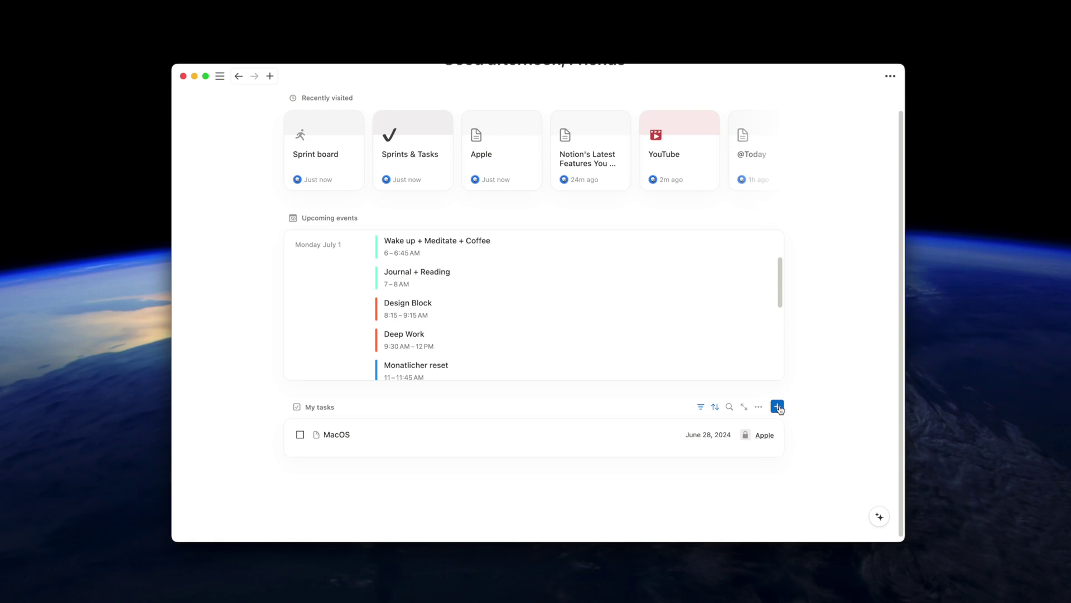
pyautogui.click(777, 407)
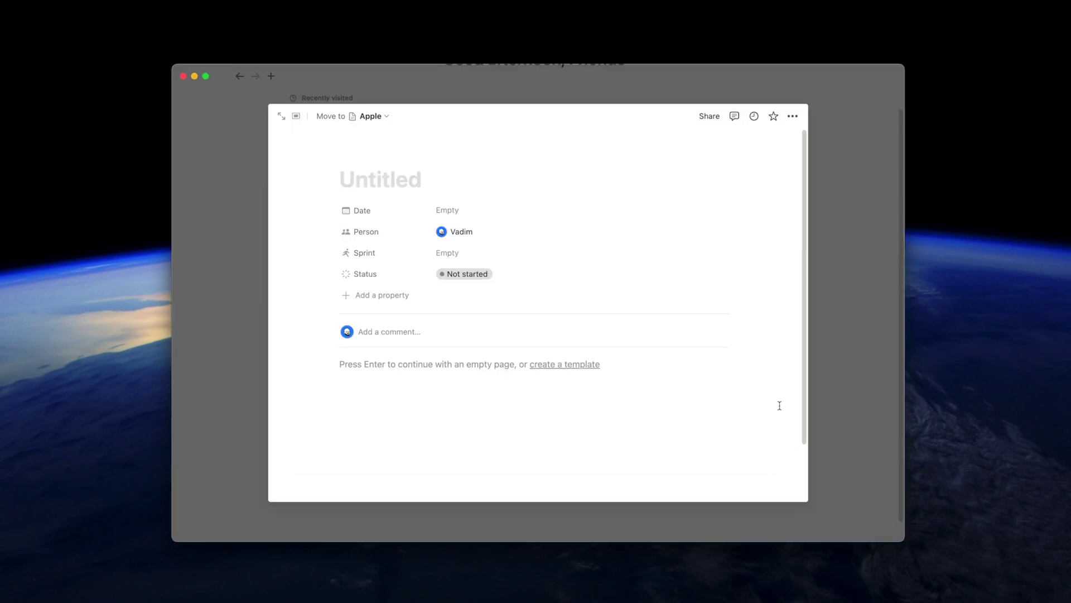
# Step: Title the new task 'Mac OS v2' and keep it in Apple instead of moving it
pyautogui.write('Mac OS v2')
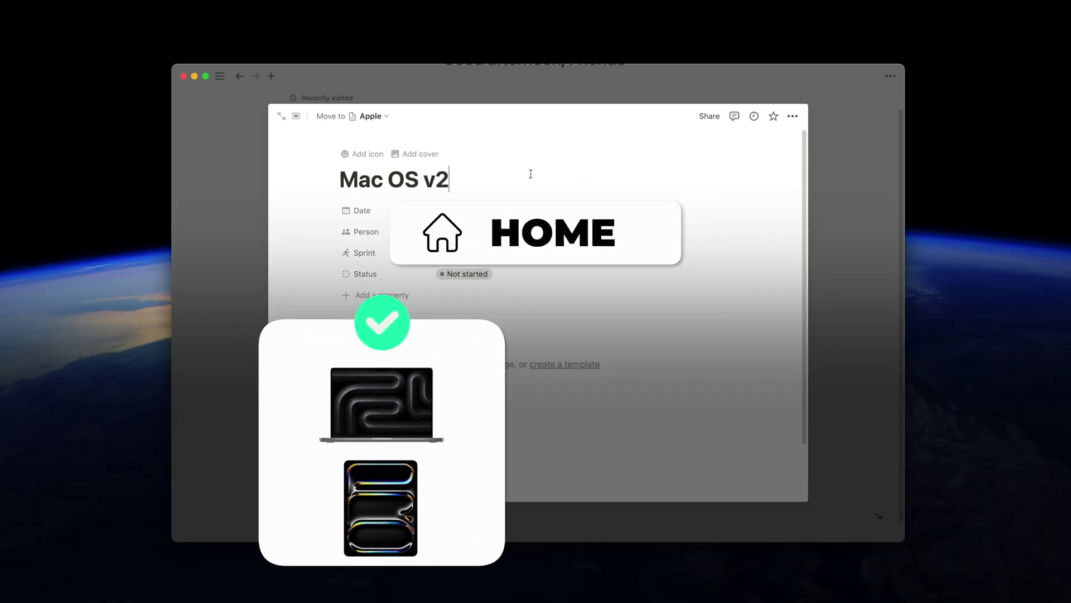
pyautogui.click(372, 117)
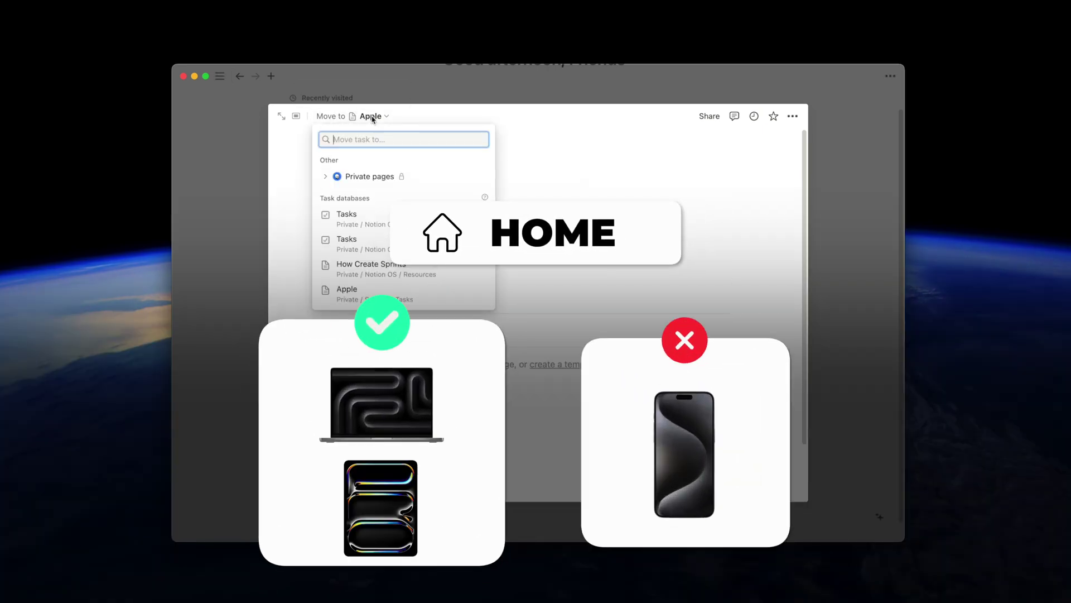
pyautogui.click(563, 137)
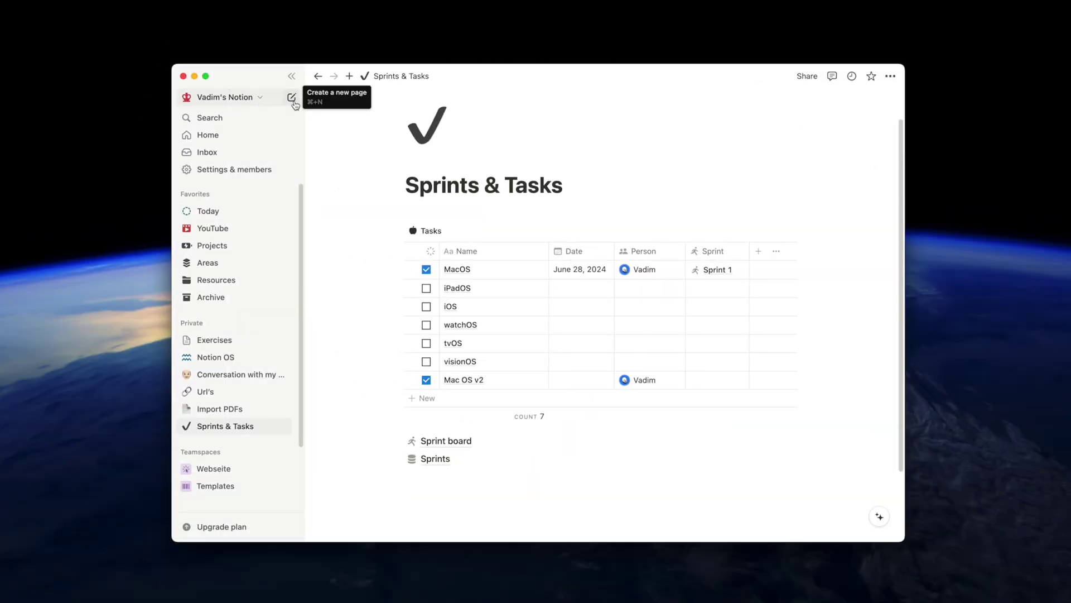
# Step: Create a new page titled 'Subscribe 😎', turning the typed :) into sunglasses, and collapse Private
pyautogui.press('super+n')
pyautogui.write('Subscribe :')
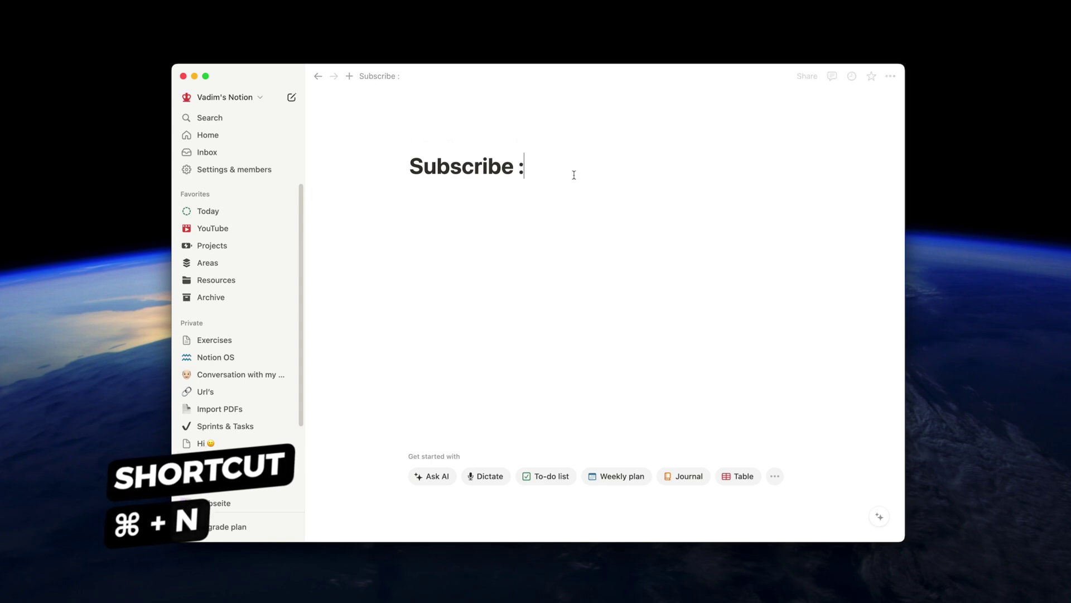
pyautogui.write(')')
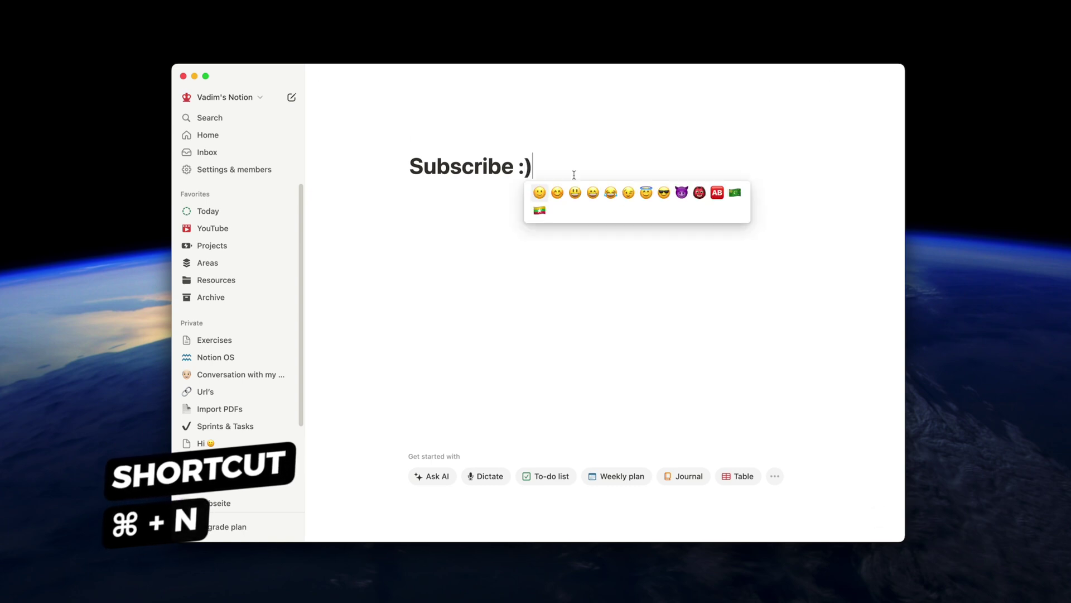
pyautogui.click(664, 193)
pyautogui.click(189, 329)
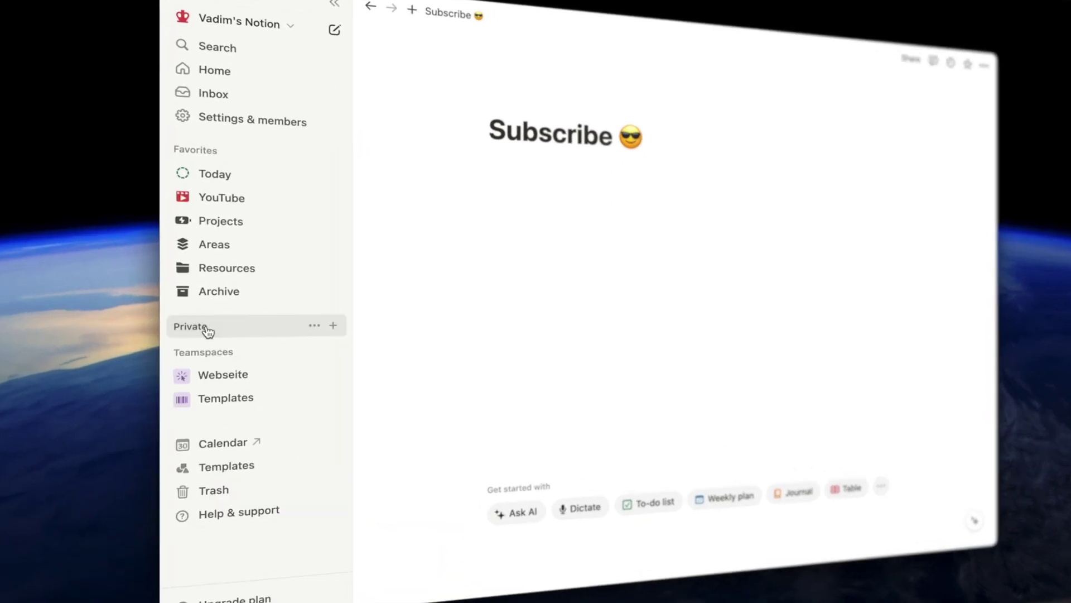
# Step: Collapse and expand the Teamspaces, Favorites and Private sidebar sections
pyautogui.click(231, 360)
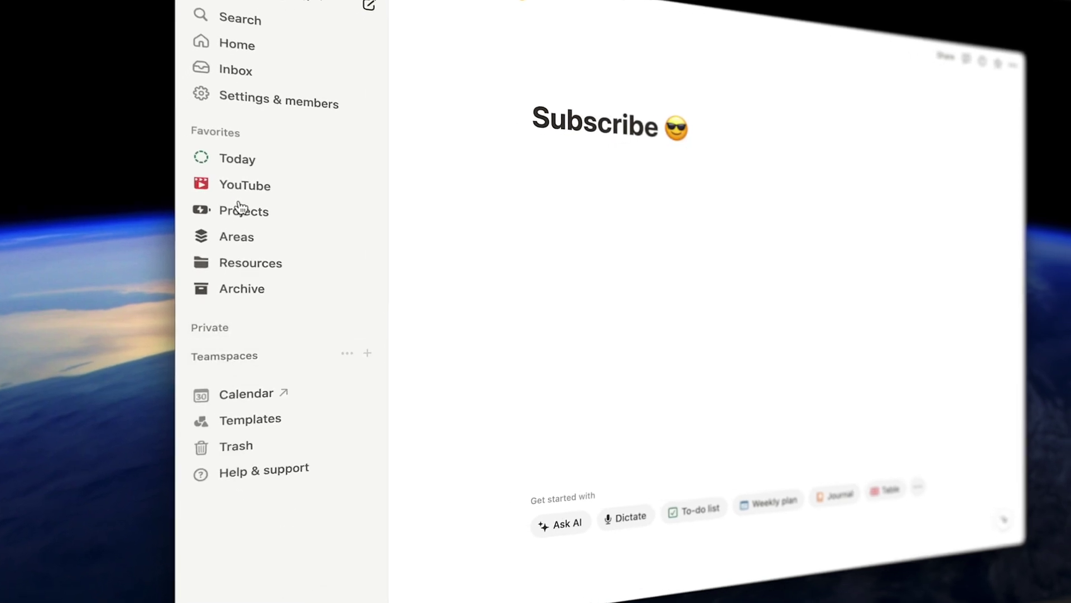
pyautogui.click(222, 133)
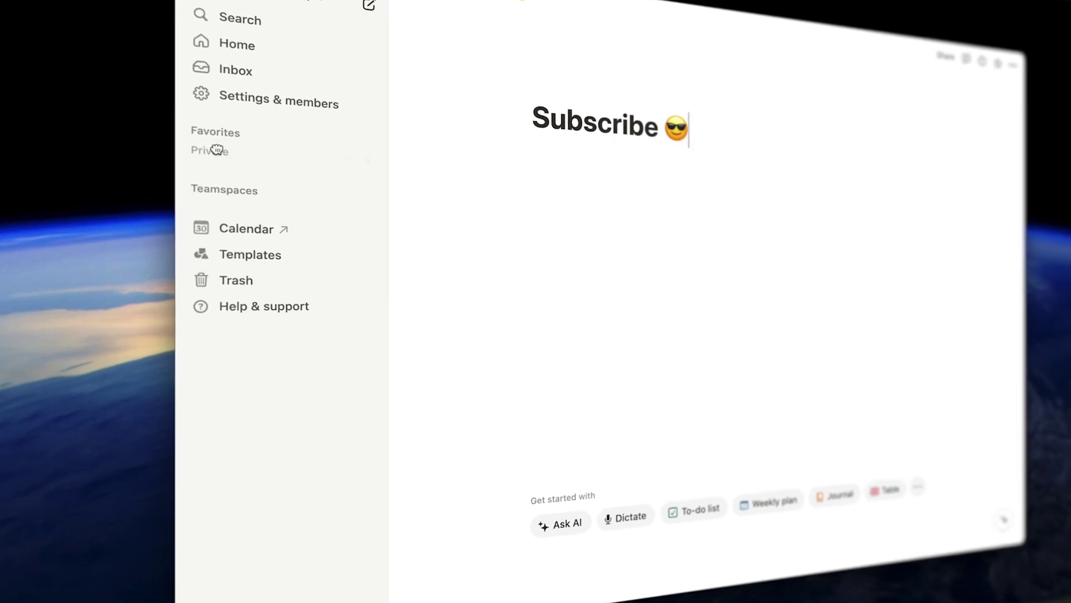
pyautogui.click(226, 144)
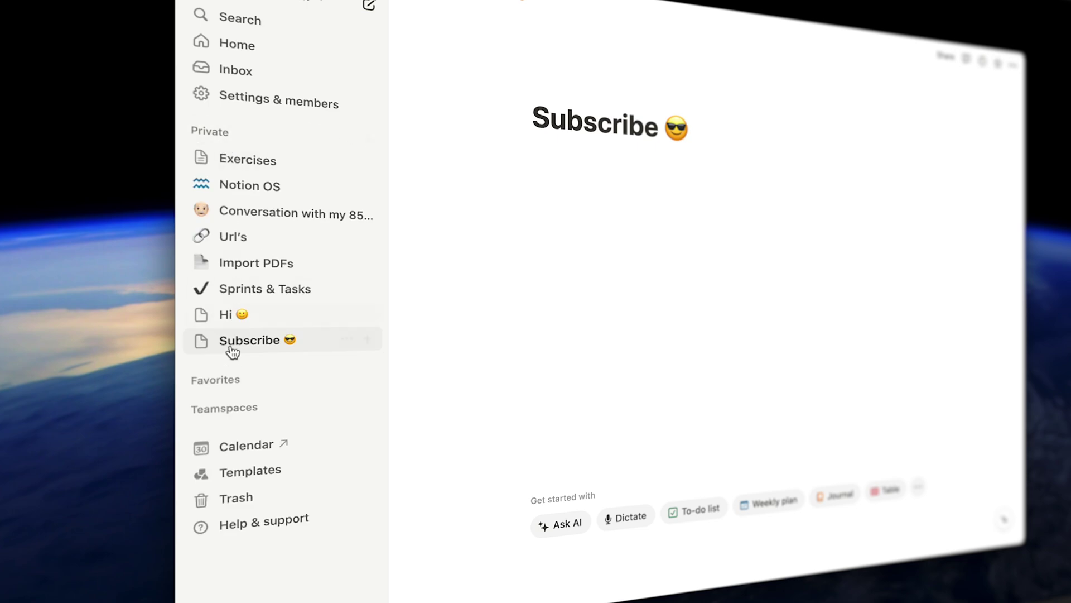
pyautogui.click(224, 384)
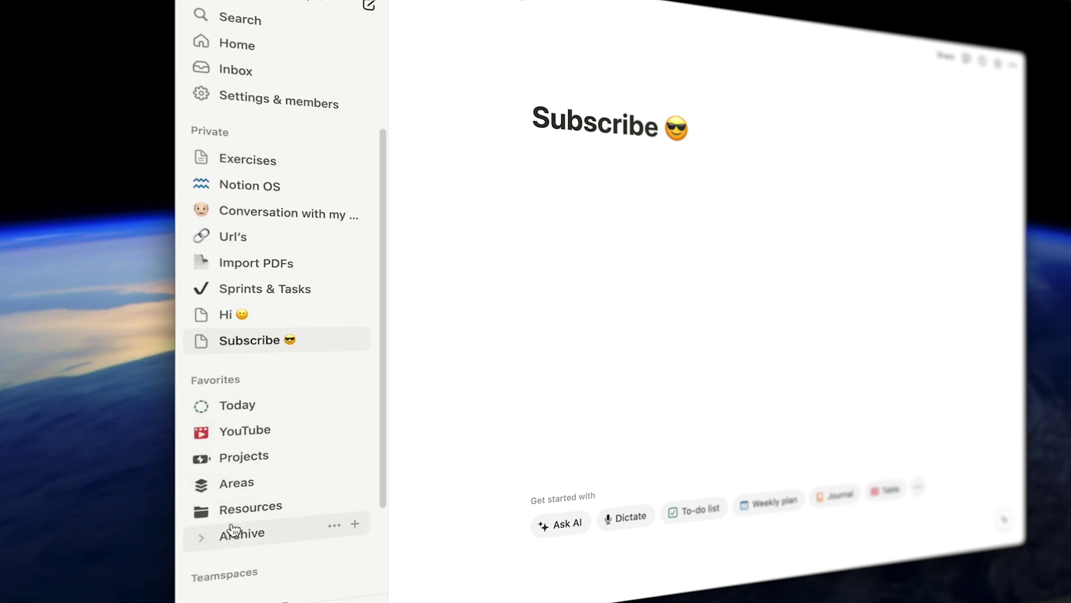
pyautogui.click(224, 385)
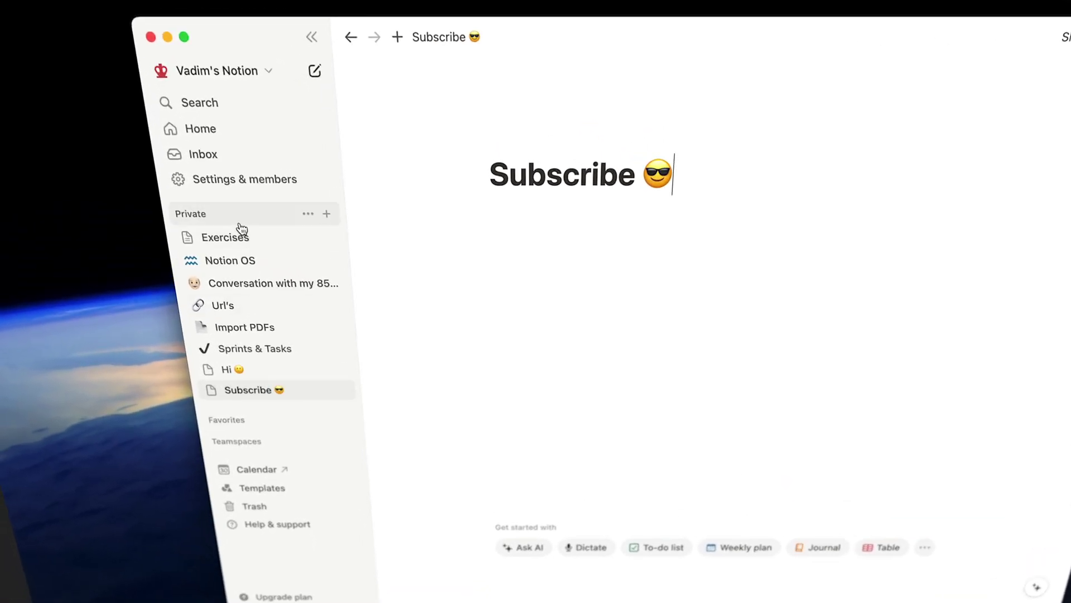
# Step: Set the Private section to show 10 pages through its sort and display options
pyautogui.click(308, 214)
pyautogui.moveTo(375, 242)
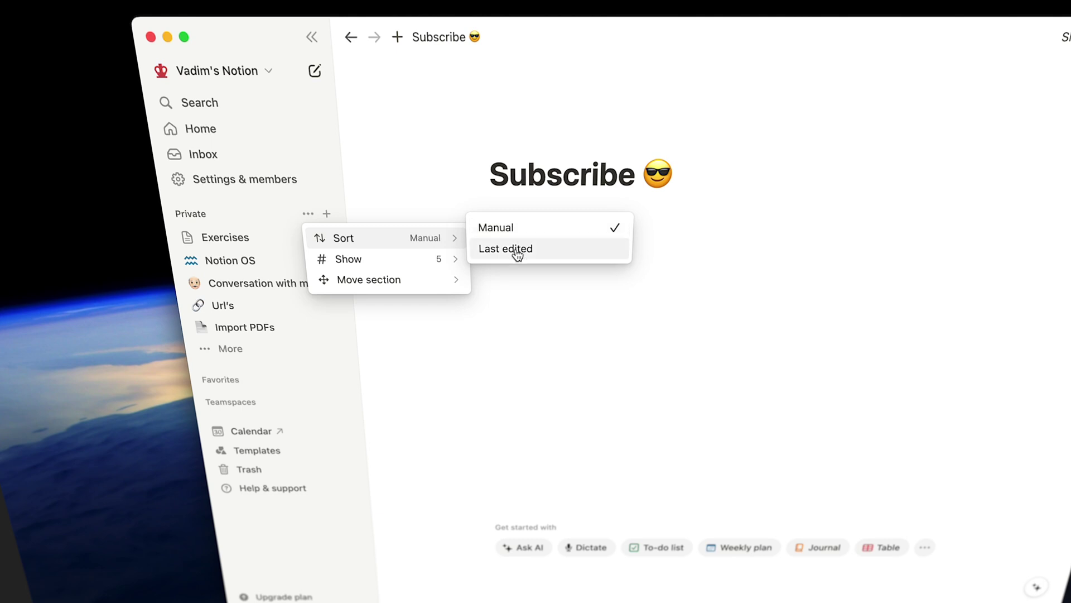
pyautogui.moveTo(373, 263)
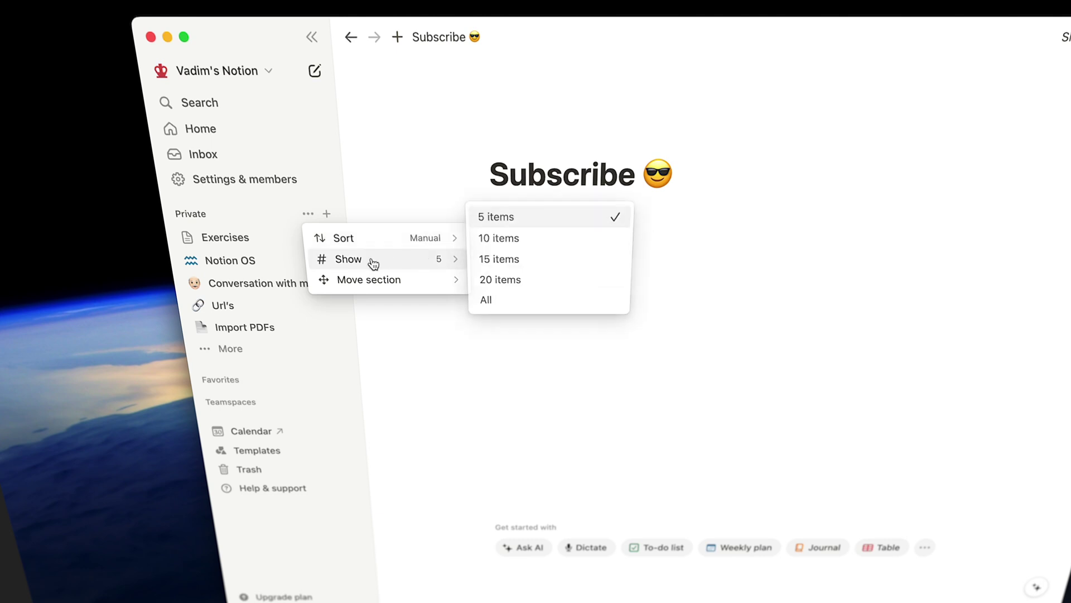
pyautogui.click(514, 247)
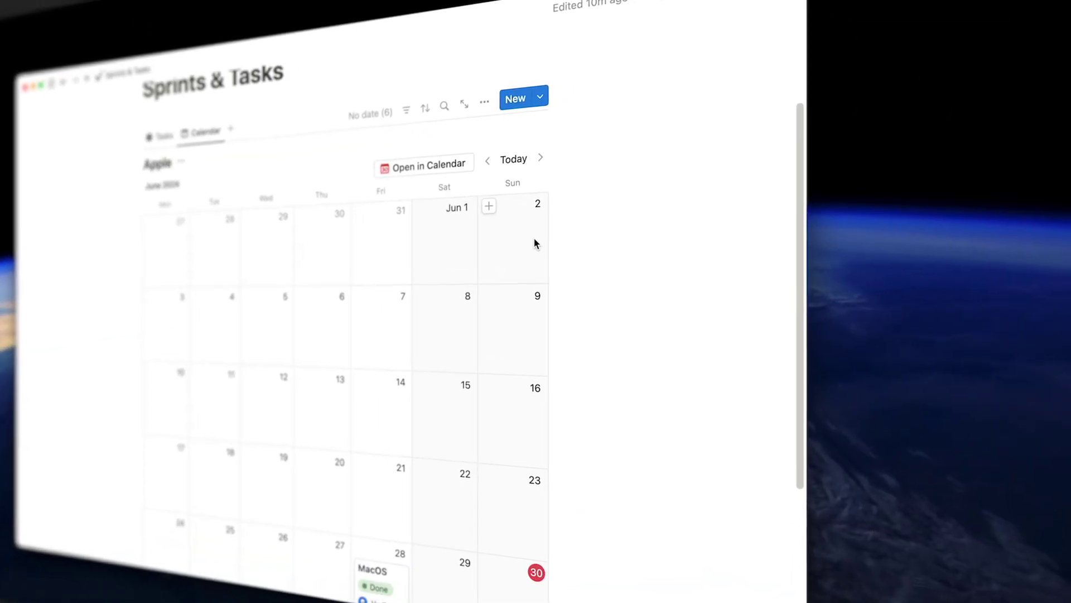
# Step: Switch off Show weekends in the Sprints & Tasks calendar's layout settings
pyautogui.click(484, 92)
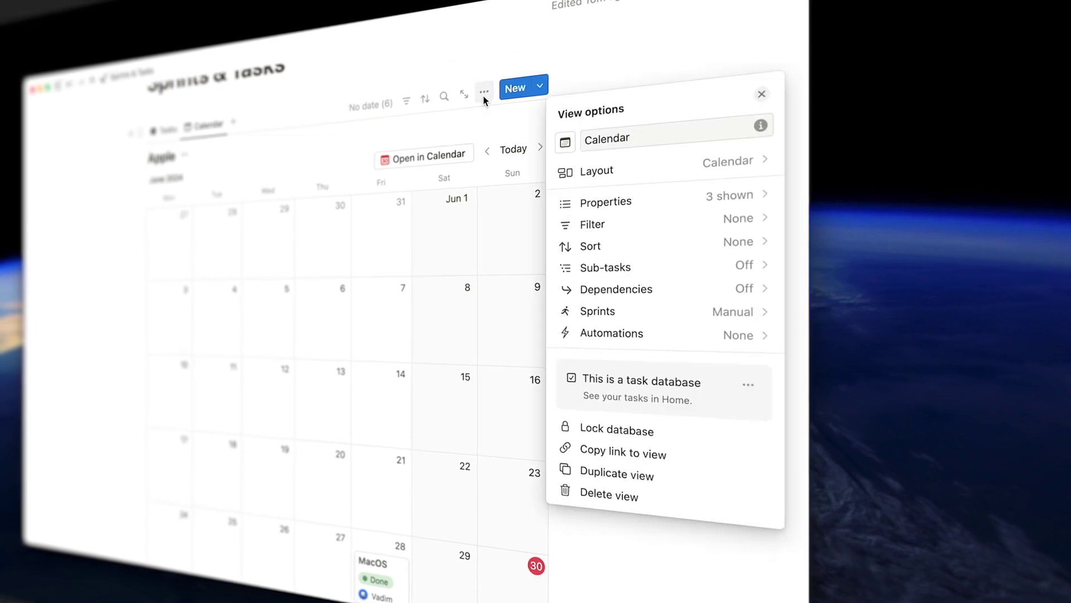
pyautogui.click(606, 164)
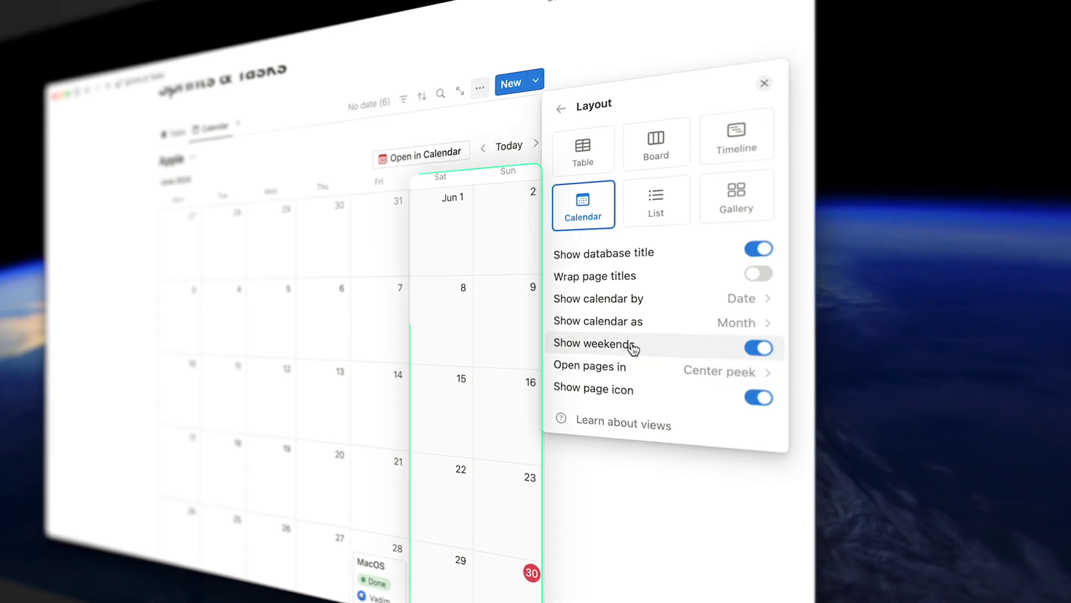
pyautogui.click(759, 347)
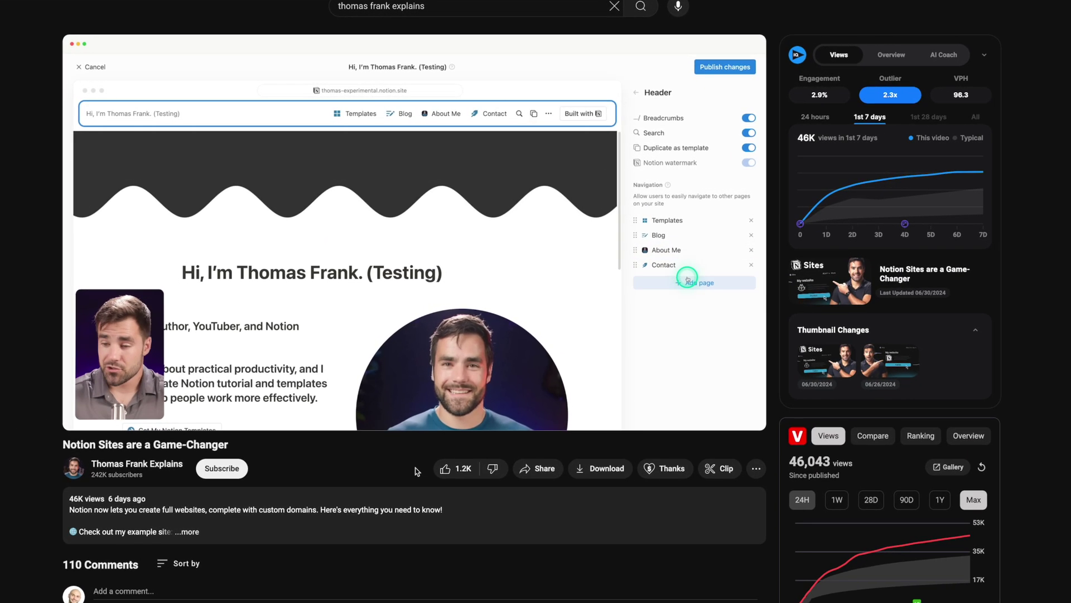
# Step: Like the 'Notion Sites are a Game-Changer' video on YouTube
pyautogui.click(446, 465)
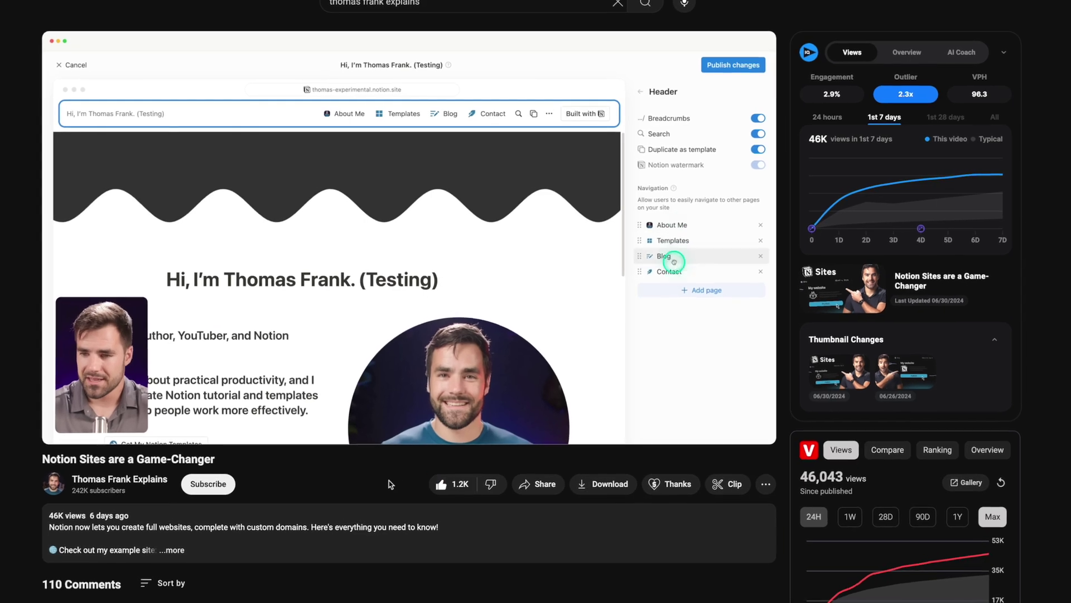